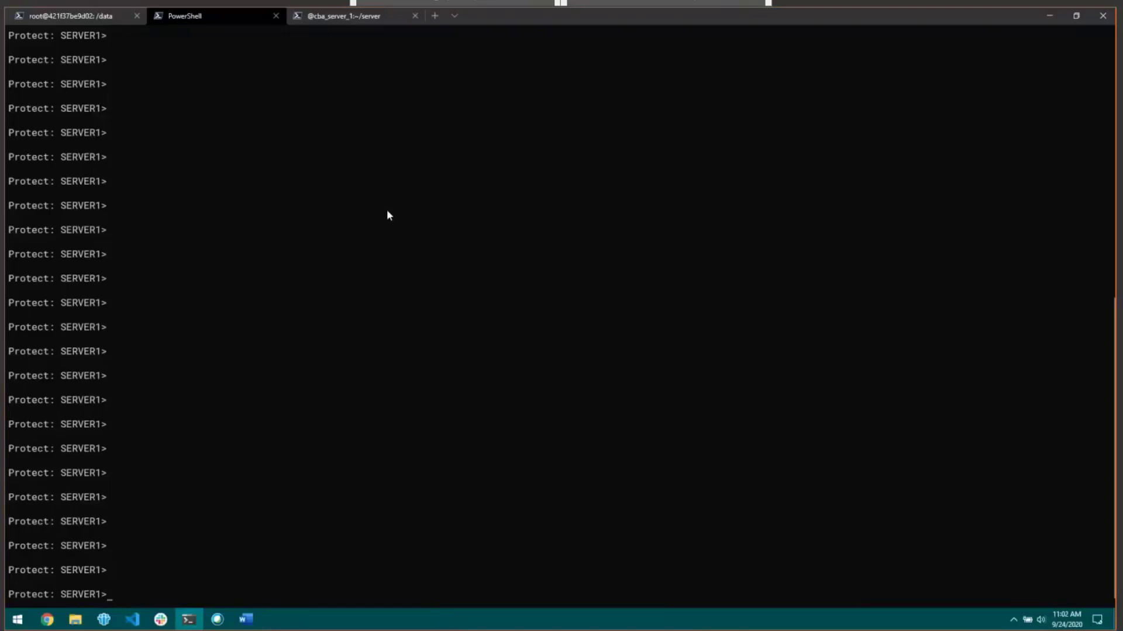
# - List storage pools and occupancy with q stg and q occ, checking CLIENT1's 1,000-file count
pyautogui.write('q stg')
pyautogui.press('Return')
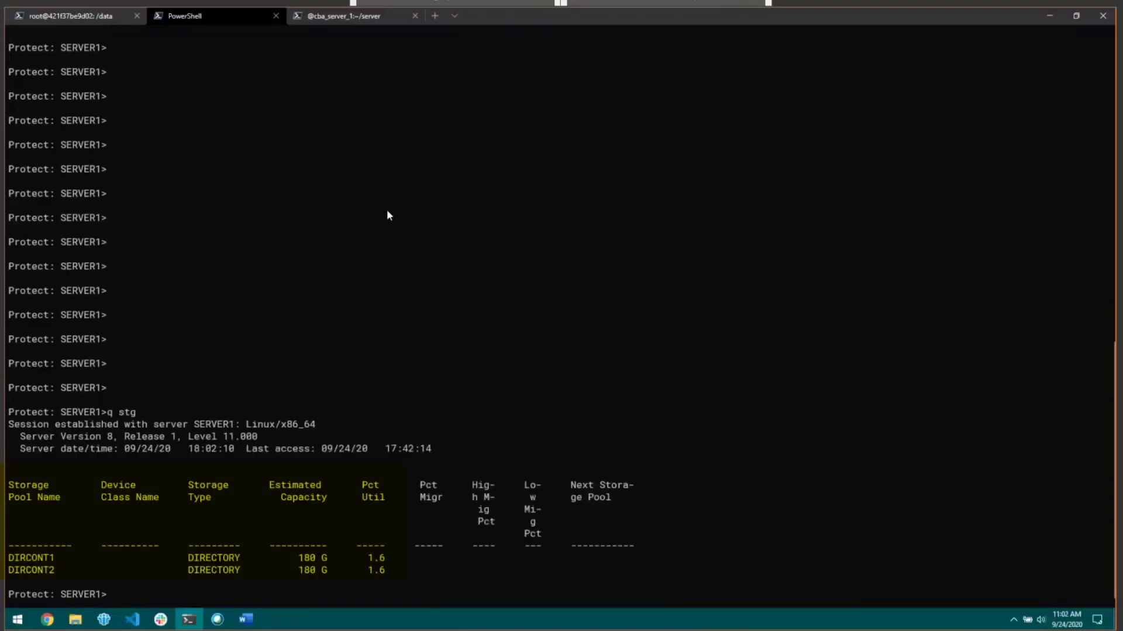
pyautogui.write('q occ')
pyautogui.press('Return')
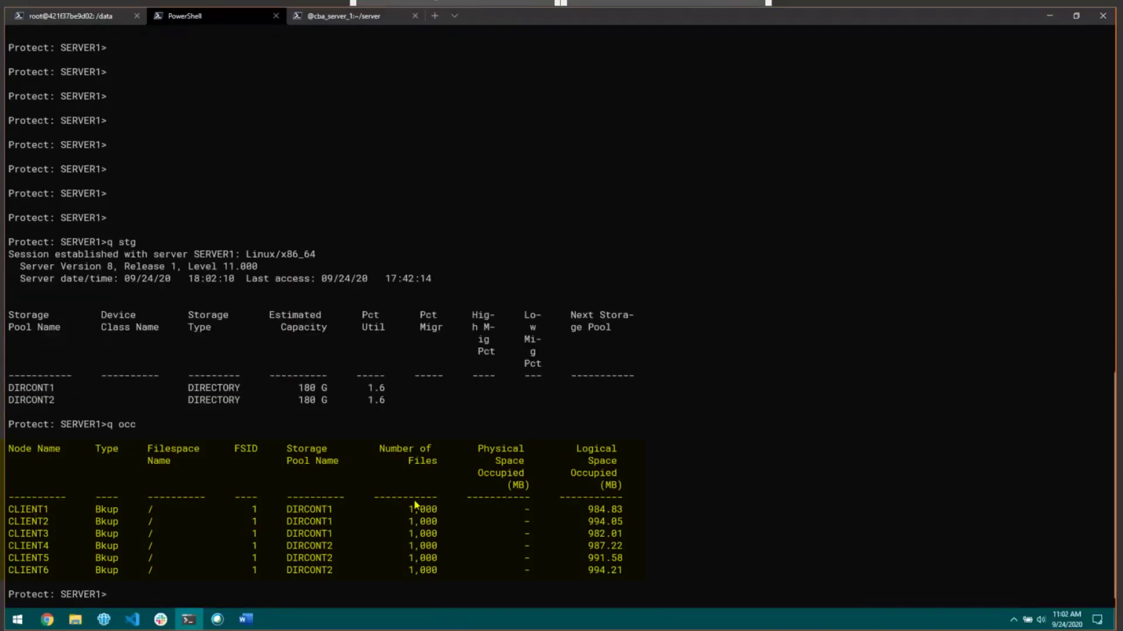
pyautogui.moveTo(409, 509); pyautogui.dragTo(434, 512)
pyautogui.click(50, 407)
# - Note the DIRCONT2 pool, then stage DEFINE STG COPYTAPE1 LTOCLASS MAXSCR=999 POOLTYPE=COPY at the prompt
pyautogui.doubleClick(34, 401)
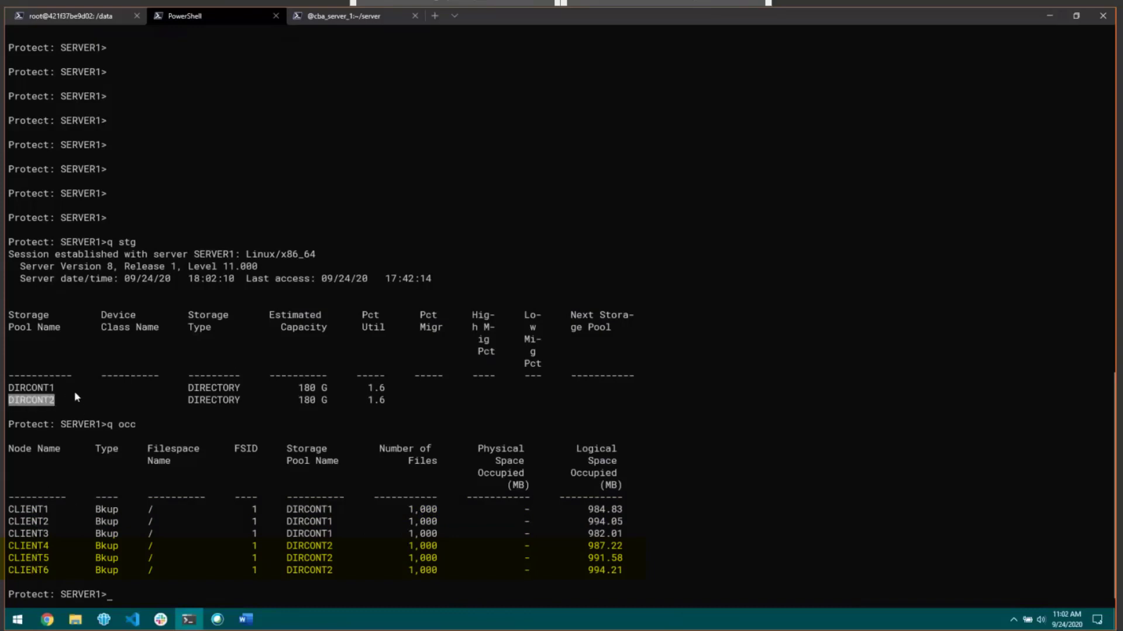
pyautogui.click(76, 395)
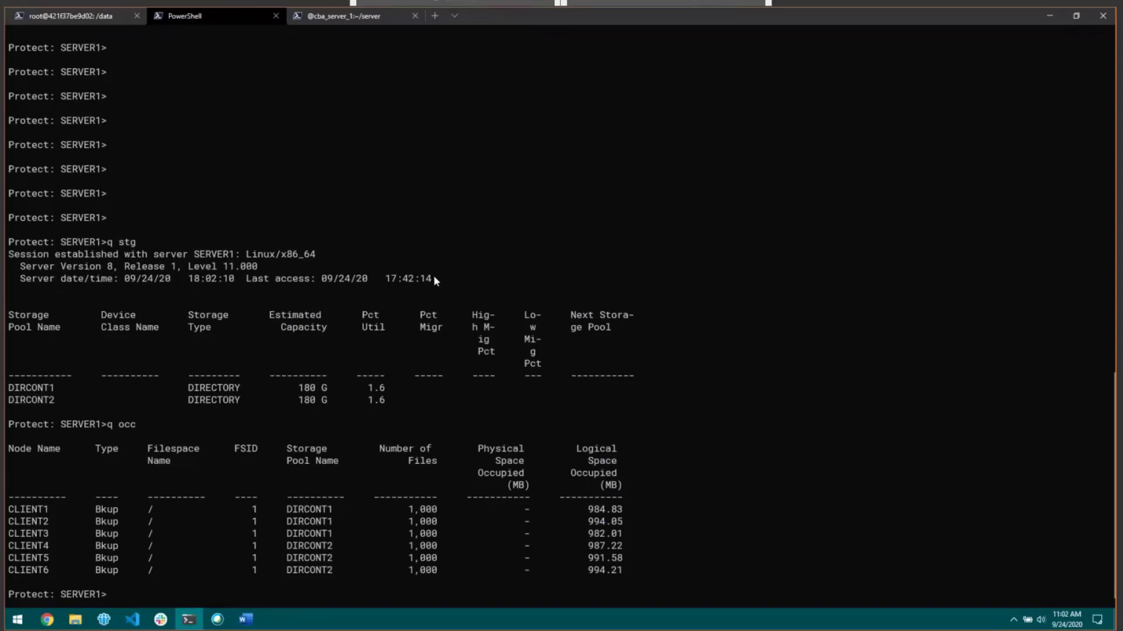
pyautogui.write('DEFINE STG COPYTAPE1 LTOCLASS MAXSCR=999 POOLTYPE=COPY')
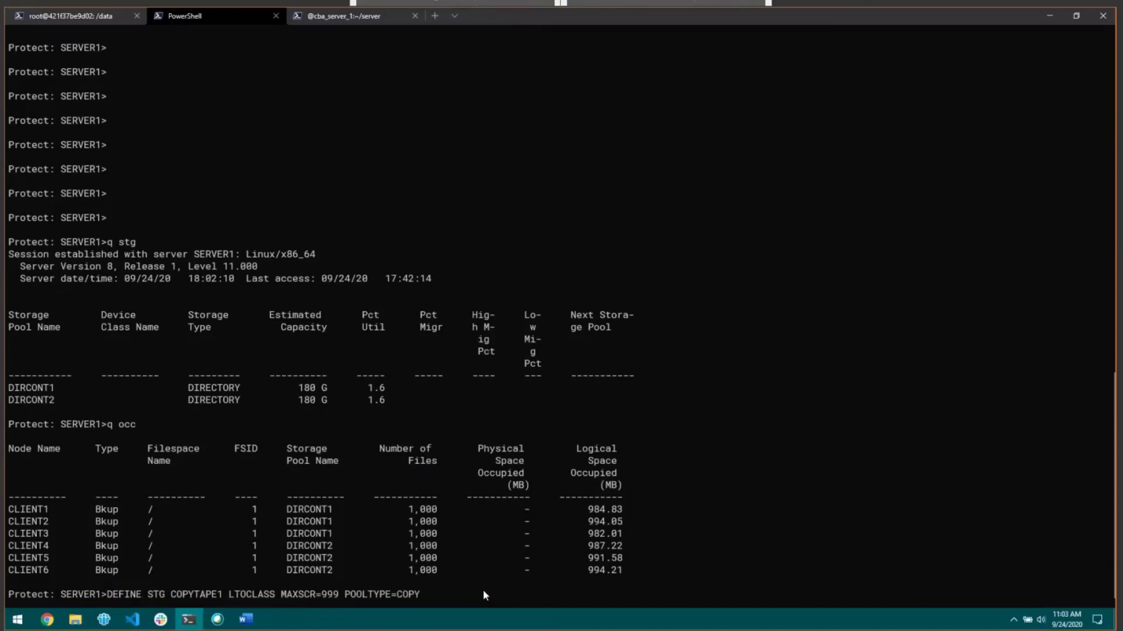
# - Create pool COPYTAPE1 and rule COPY_DIRCONT1_TO_COPYTAPE1 (SRCPOOL=DIRCONT1, COPY, MAXPROC=4), then list rules in detail
pyautogui.press('Return')
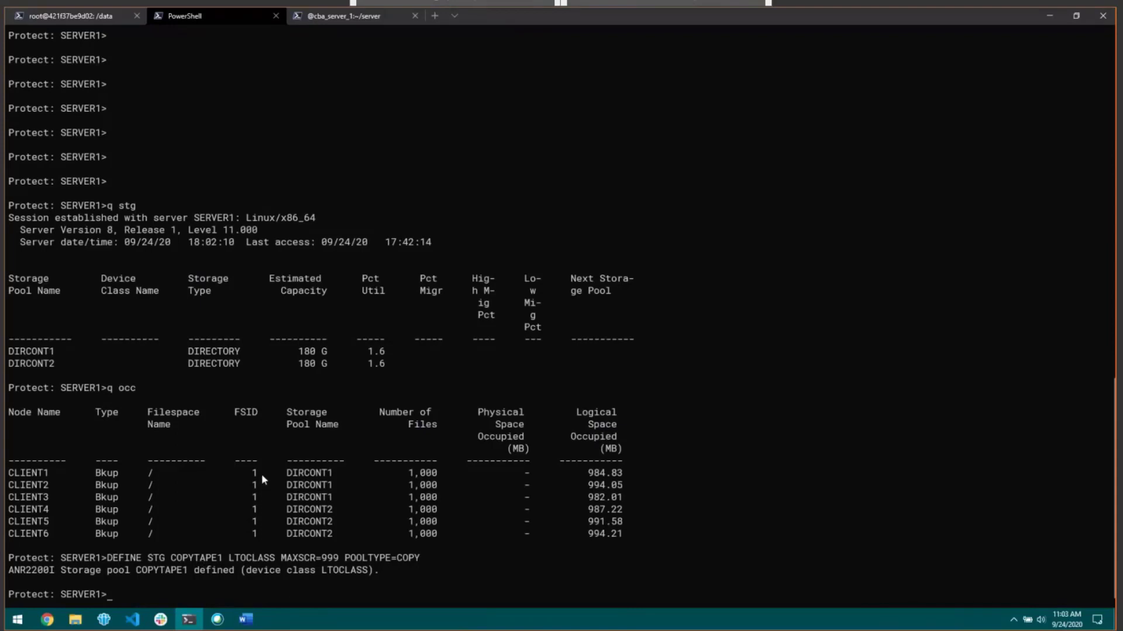
pyautogui.write('DEFINE STGRULE COPY')
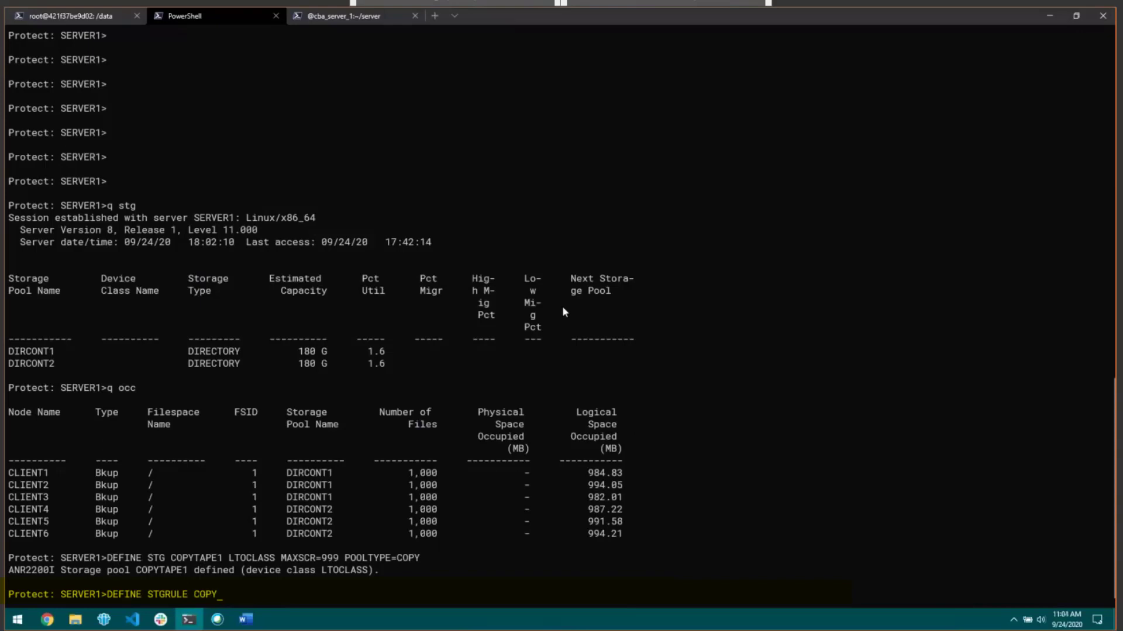
pyautogui.write('_DIRCONT1_TO_COPYTAPE1')
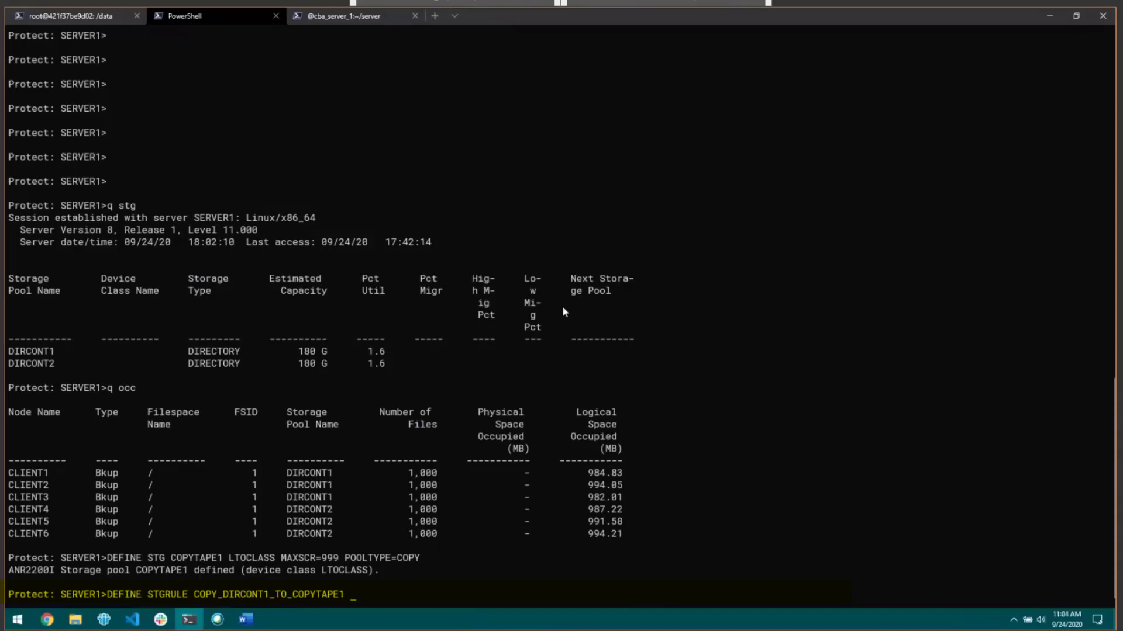
pyautogui.write('COPYTAPE1 SRCPOOL=D')
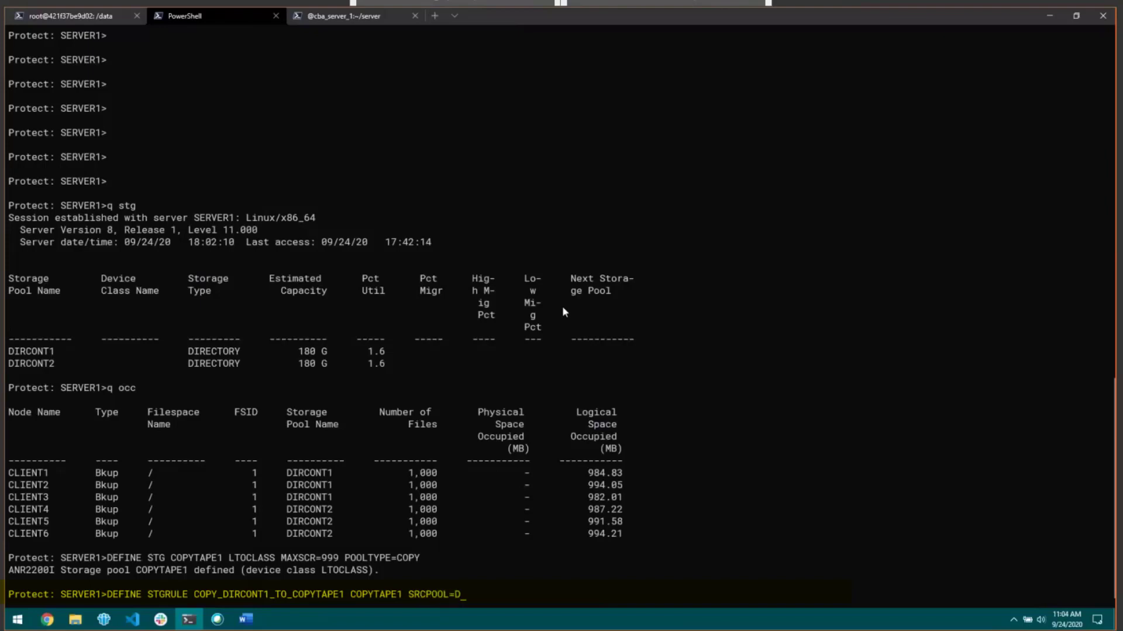
pyautogui.write('IRCONT1 ACTIONTYPE=COPY')
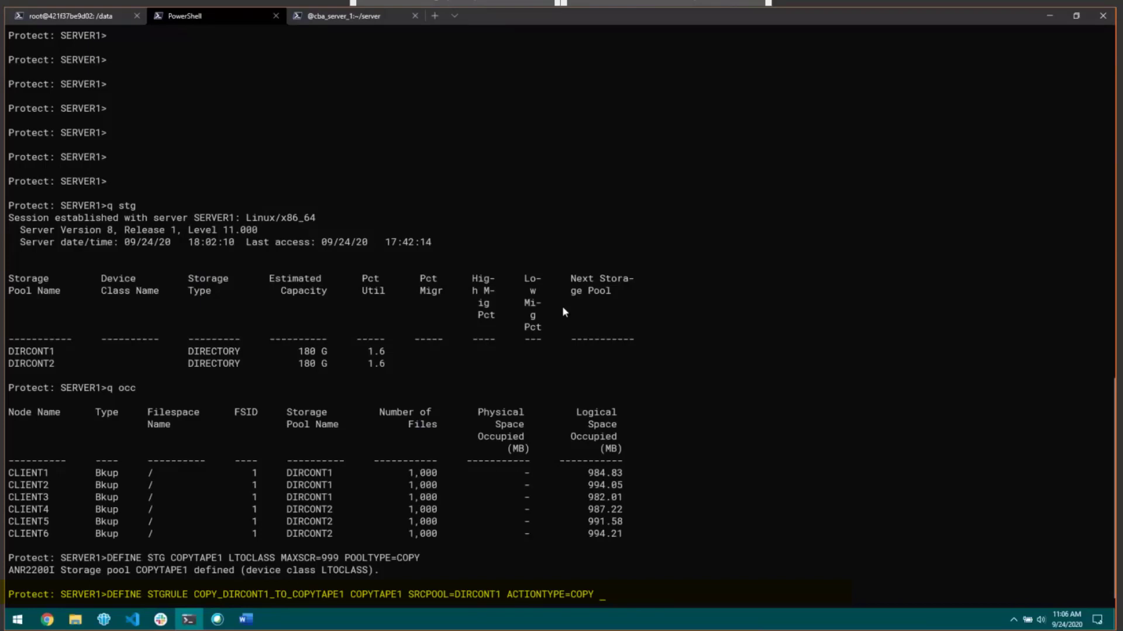
pyautogui.write('MAXPROC=4')
pyautogui.press('Return')
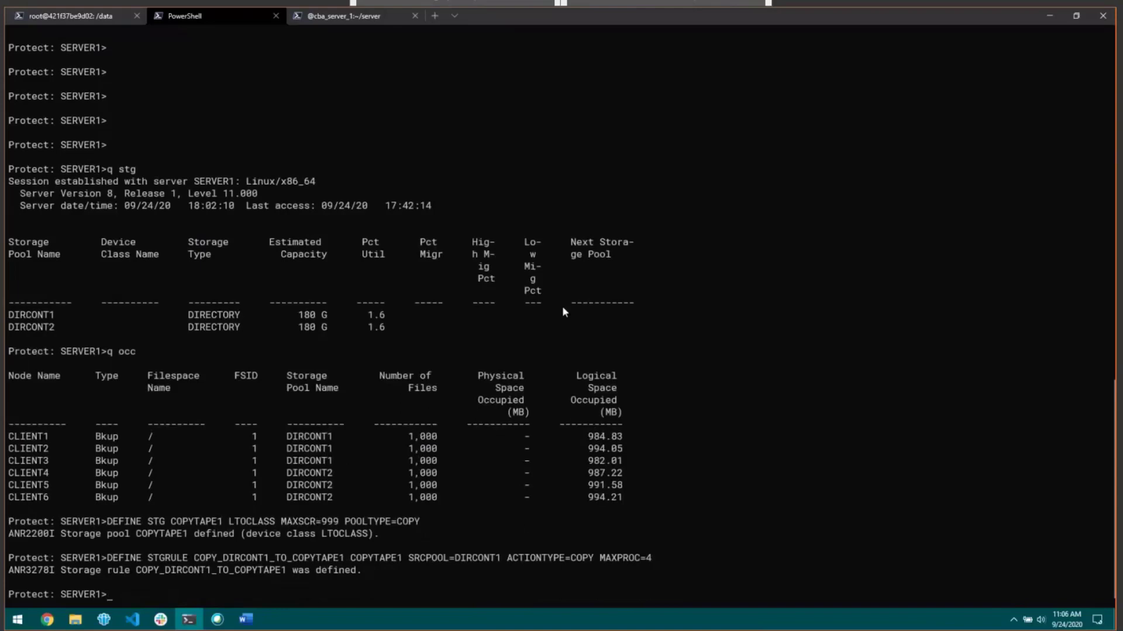
pyautogui.write('q stgrule f=d')
pyautogui.press('Return')
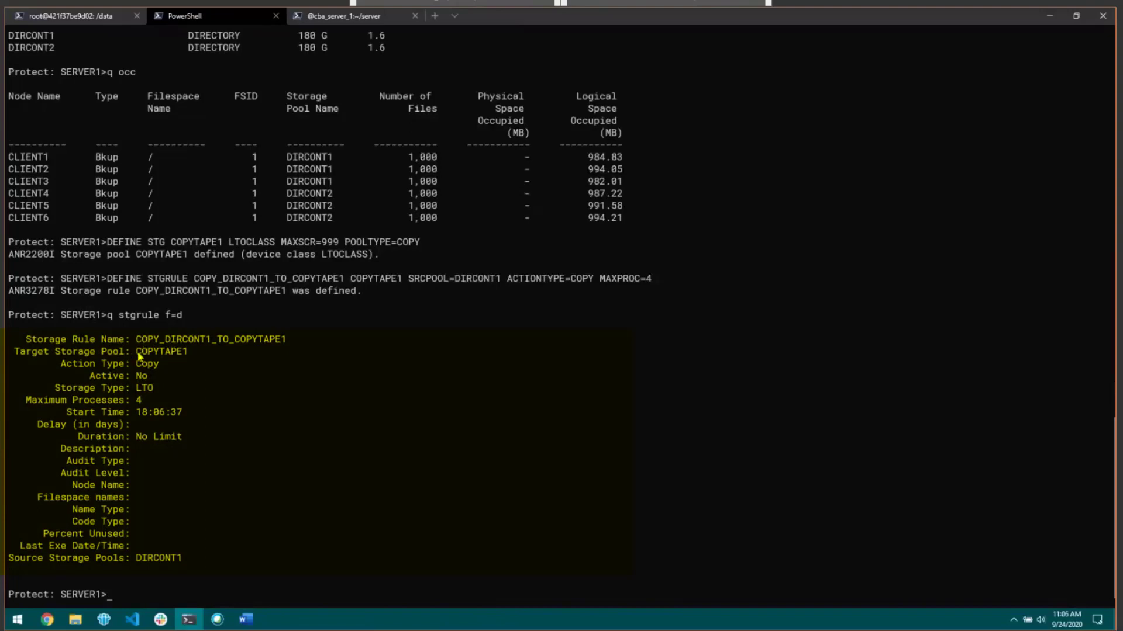
# - Confirm the rule's DIRCONT1 source pool, then paste DEFINE STG TIERTAPE1 LTOCLASS MAXSCR=999 from Word
pyautogui.moveTo(142, 560); pyautogui.dragTo(179, 560)
pyautogui.click(136, 563)
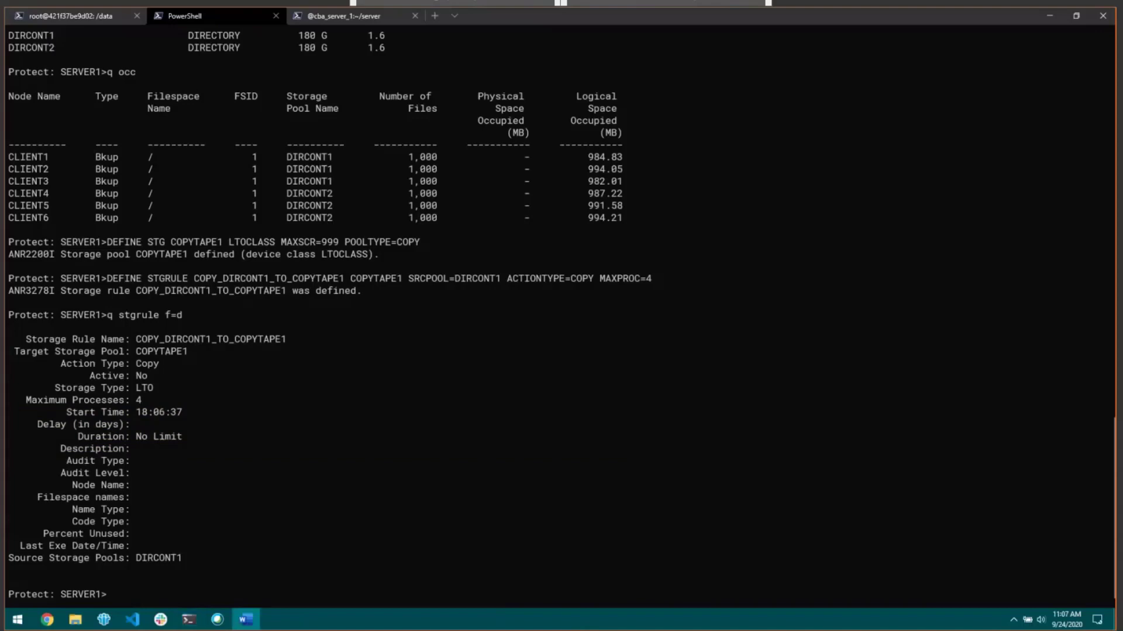
pyautogui.click(378, 258)
pyautogui.hotkey('alt', 'Tab')
pyautogui.click(268, 421)
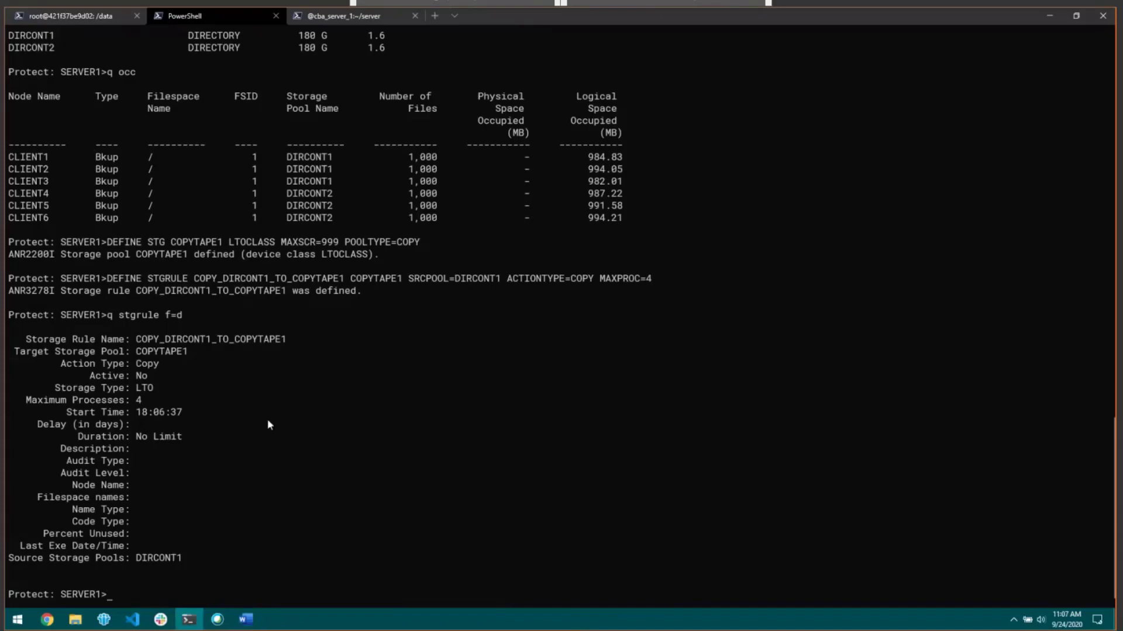
pyautogui.write('DEFINE STG TIERTAPE1 LTOCLASS MAXSCR=999')
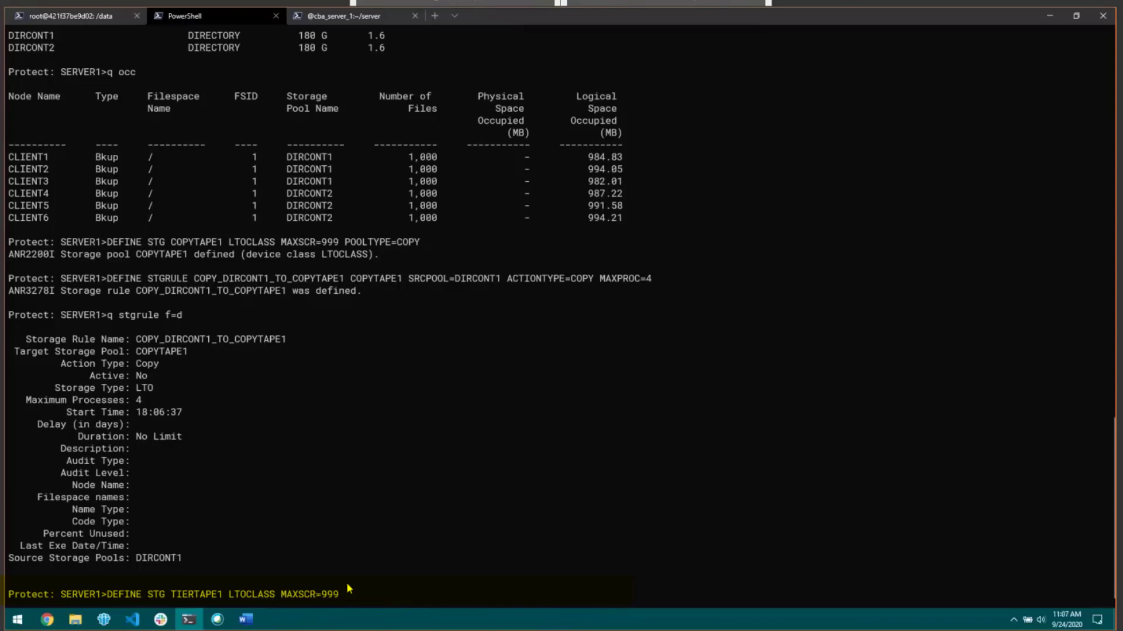
# - Create pool TIERTAPE1 and rule TIER_DIRCONT1_TO_TIERTAPE1 using TIERBYAGE, TIERDELAY=0 and MAXPROC=4
pyautogui.press('Return')
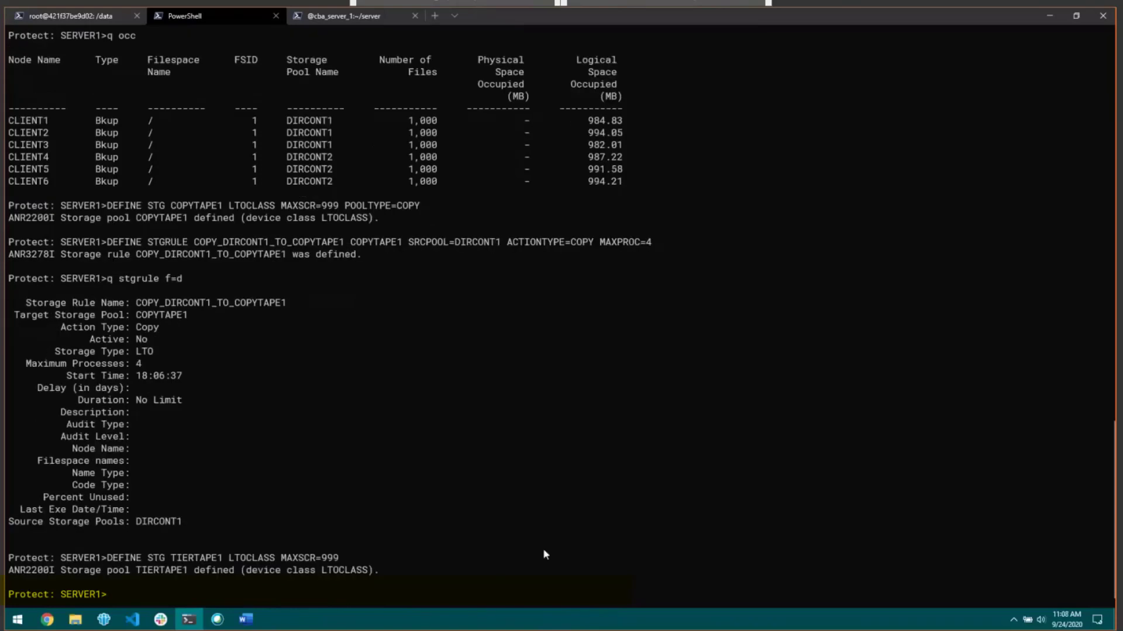
pyautogui.click(315, 502)
pyautogui.write('DEFINE STGRULE TIER')
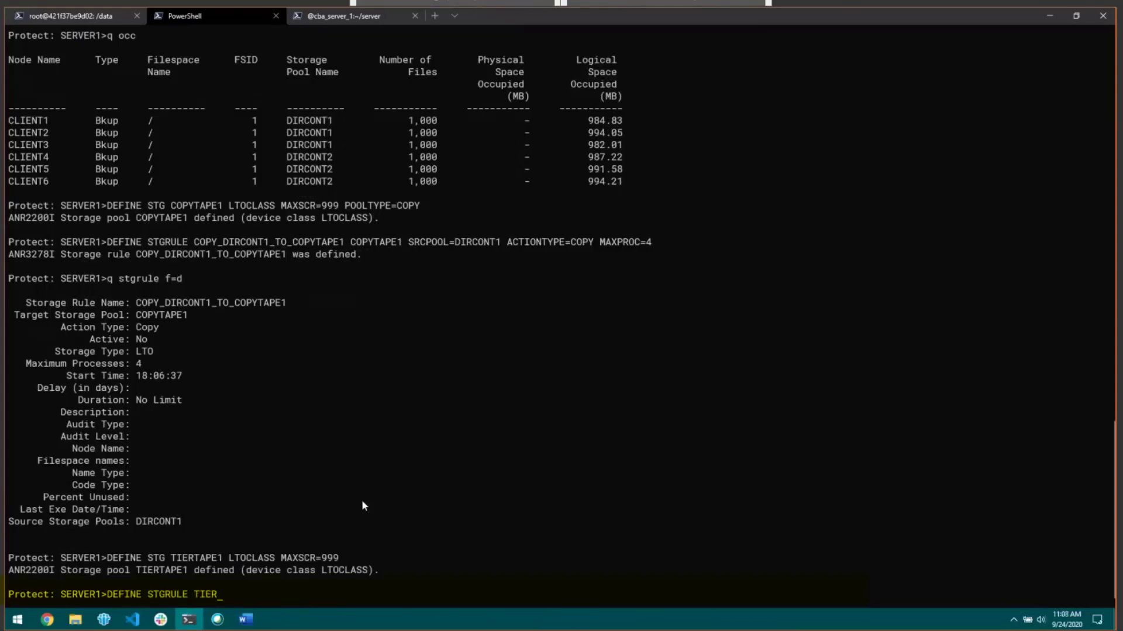
pyautogui.write('_DIRCONT1_TO_TIERTAPE1')
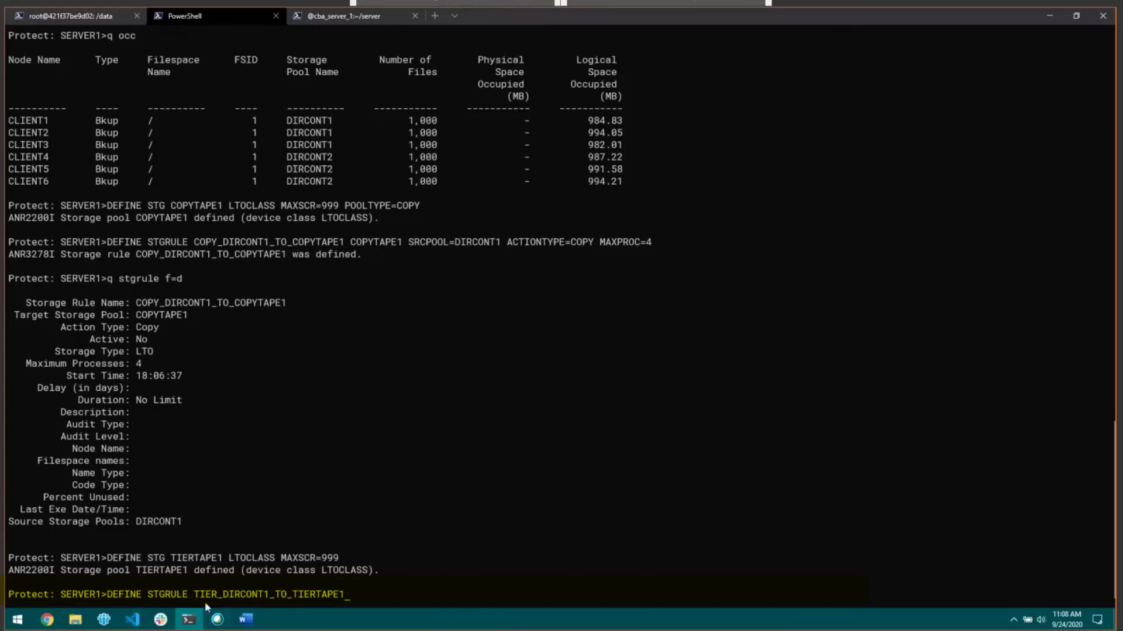
pyautogui.write('  TIERTAPE1  SRCPOOL=DIR')
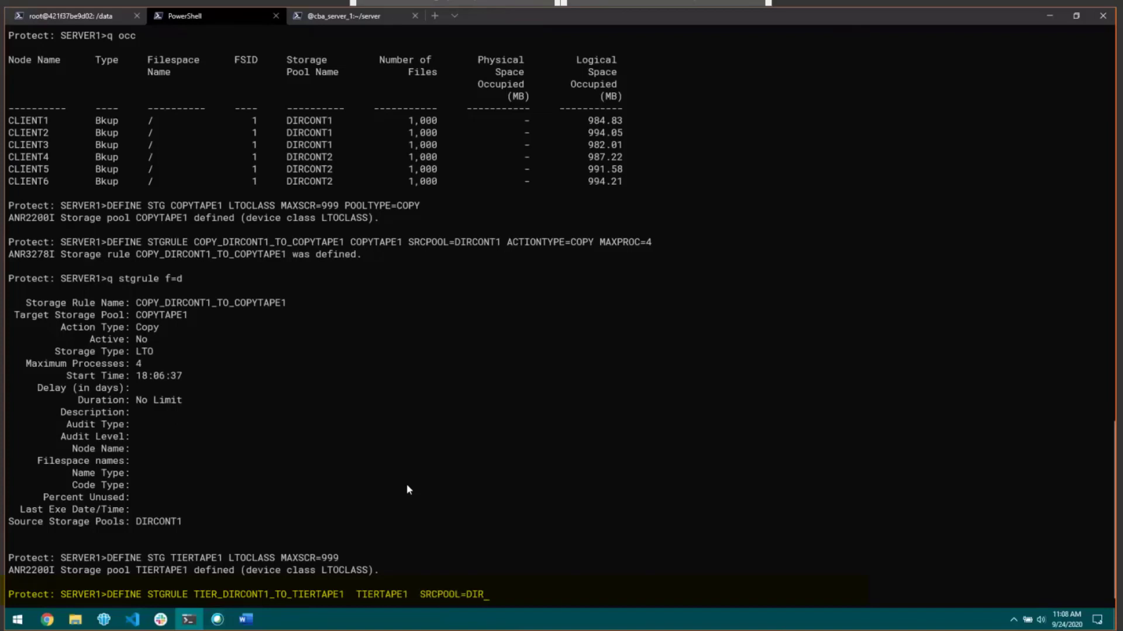
pyautogui.write('CONT1 ACTIONTYPE=TIERBYAGE')
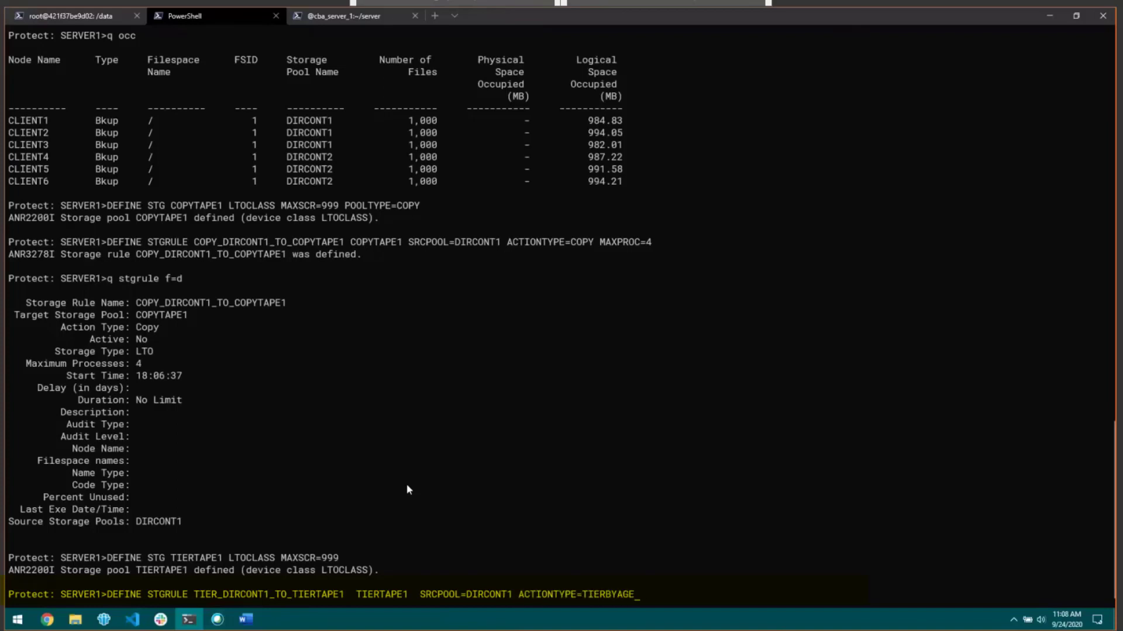
pyautogui.write(' TIERDELAY=0 MAXPROC=4')
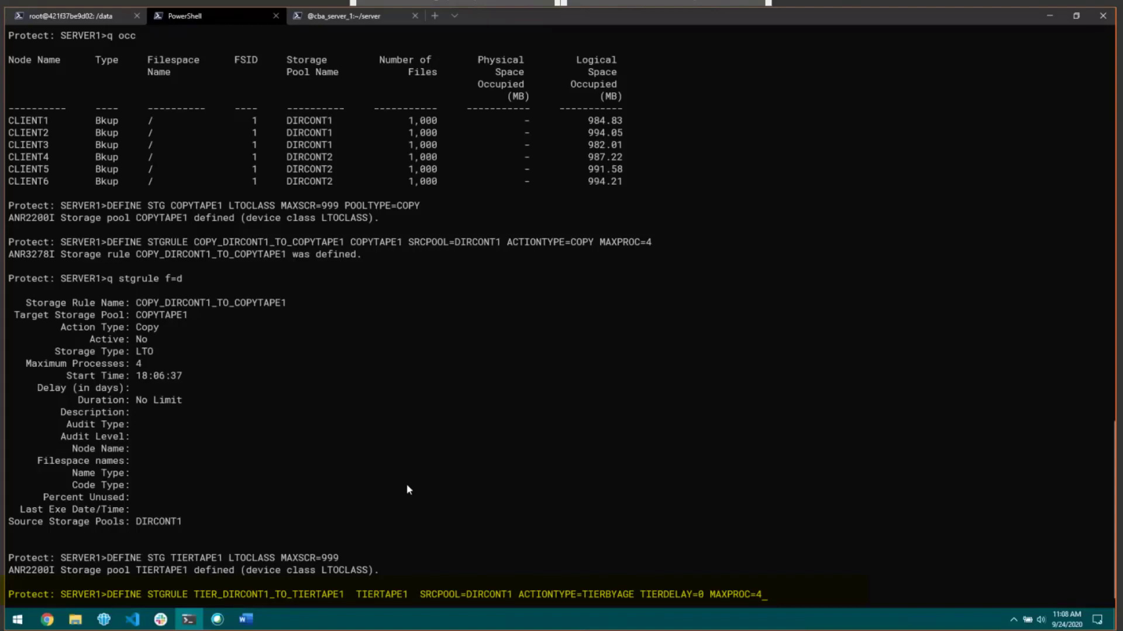
pyautogui.press('Return')
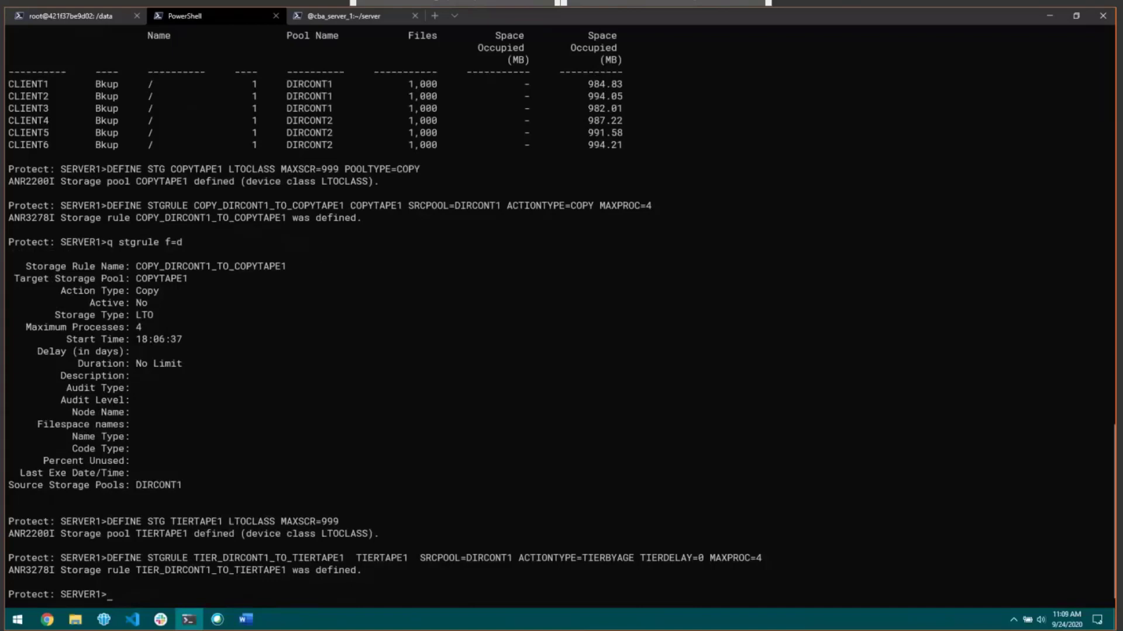
pyautogui.hotkey('alt', 'Tab')
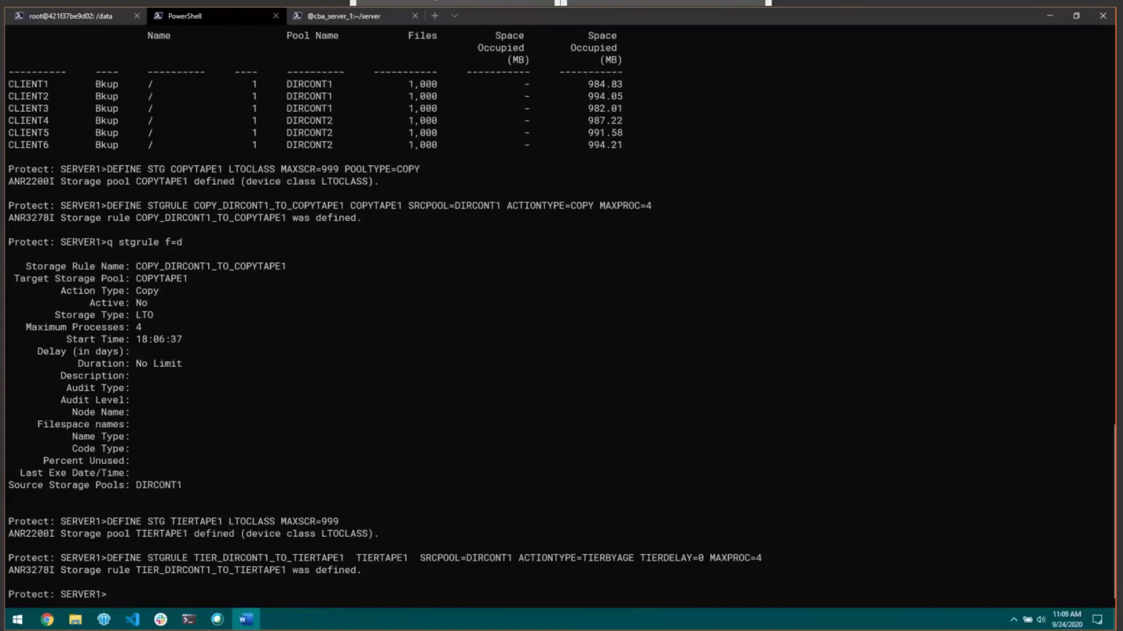
# - Recheck occupancy, then start TIER_DIRCONT1_TO_TIERTAPE1 with W=Y, which fails skipping 3,000 files
pyautogui.hotkey('alt', 'Tab')
pyautogui.write('q occ')
pyautogui.press('Return')
pyautogui.moveTo(409, 509)
pyautogui.mouseDown()
pyautogui.moveTo(421, 520)
pyautogui.moveTo(413, 510)
pyautogui.mouseUp()
pyautogui.click(56, 523)
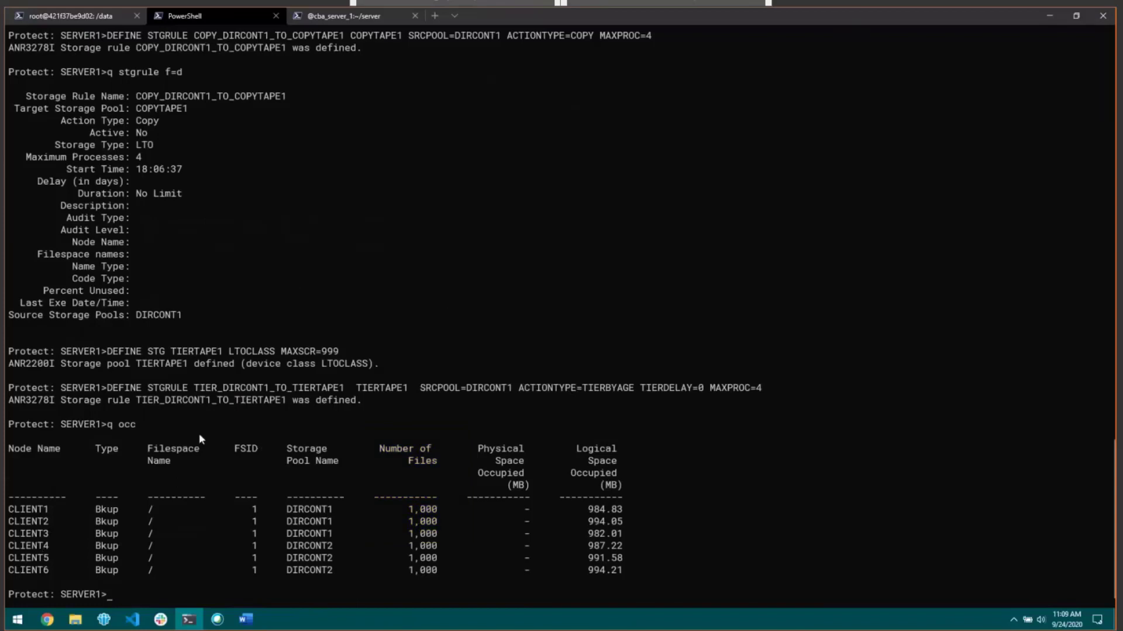
pyautogui.write('START STGRULE TIER')
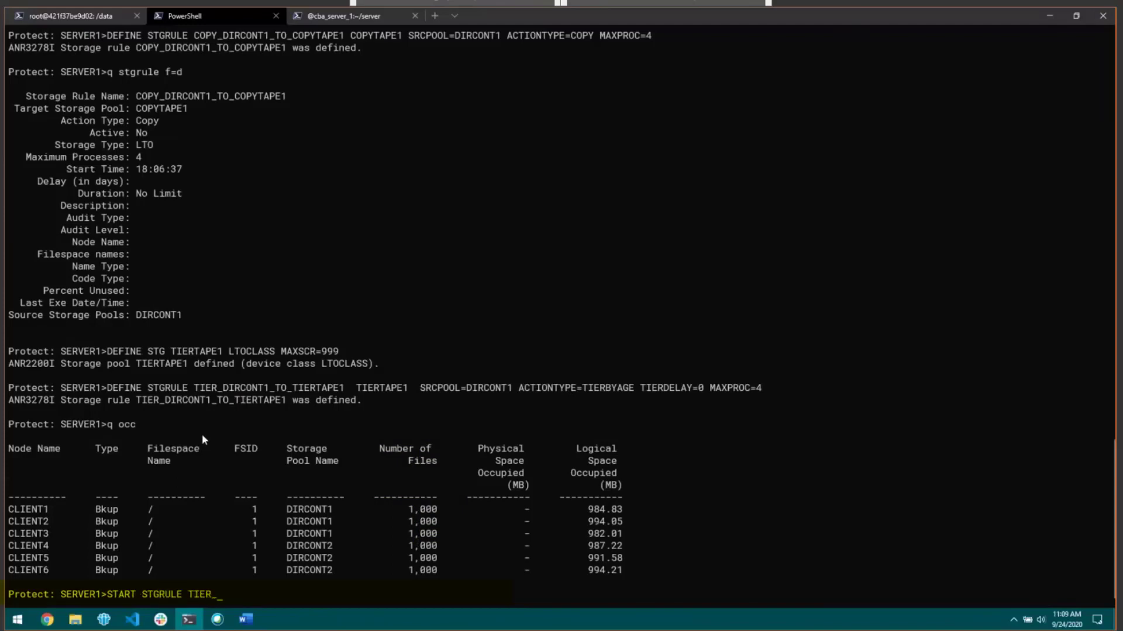
pyautogui.write('_DIRCONT1_TO_TIERTAPE1  W=Y')
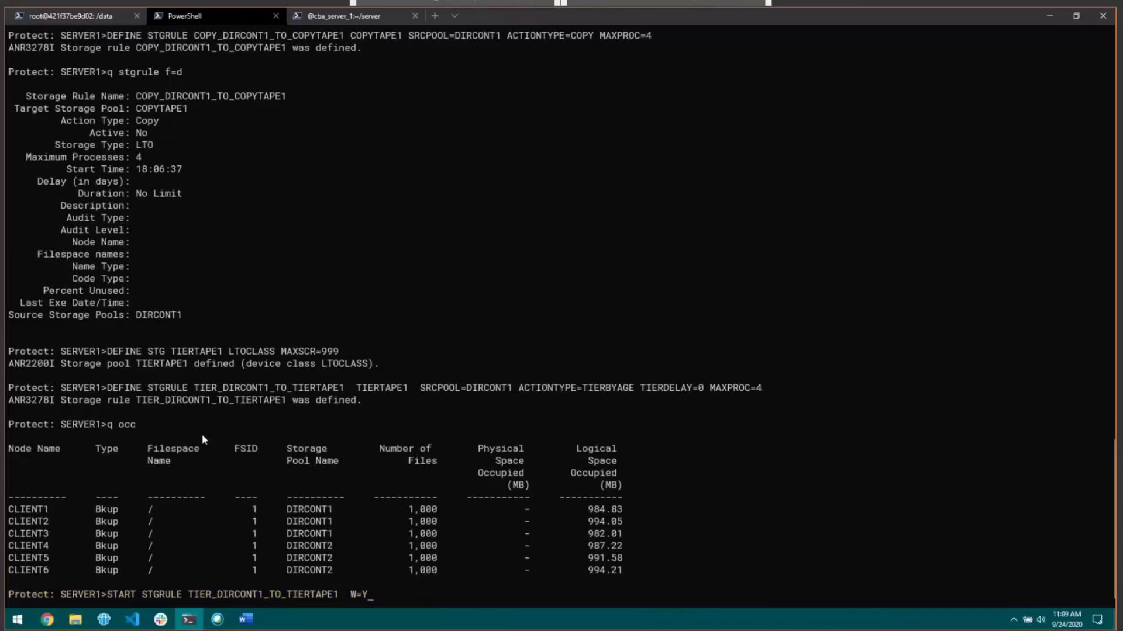
pyautogui.press('Return')
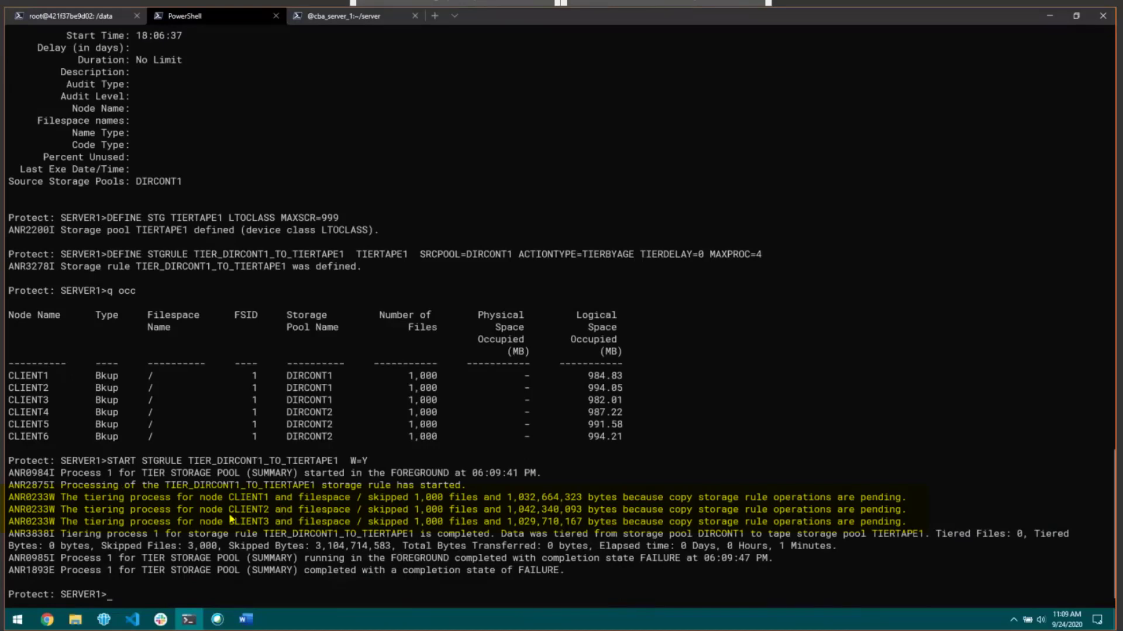
# - Review CLIENT1's skipped-file warnings, then paste START STGRULE COPY_DIRCONT1_TO_COPYTAPE1 W=Y from Word
pyautogui.moveTo(408, 498); pyautogui.dragTo(462, 499)
pyautogui.click(681, 502)
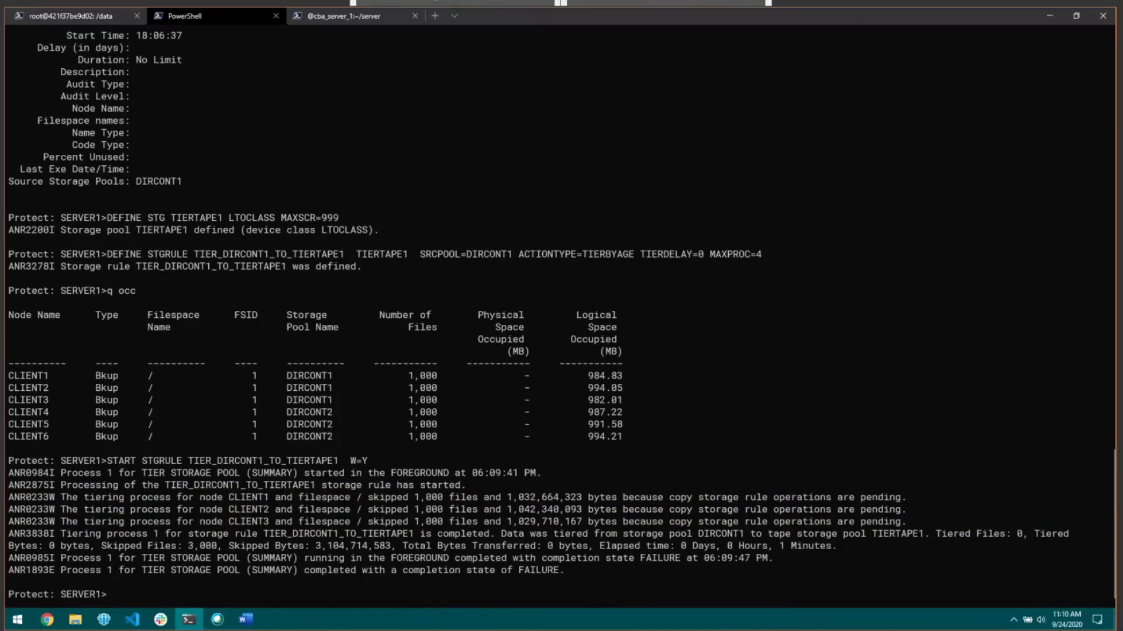
pyautogui.hotkey('alt', 'Tab')
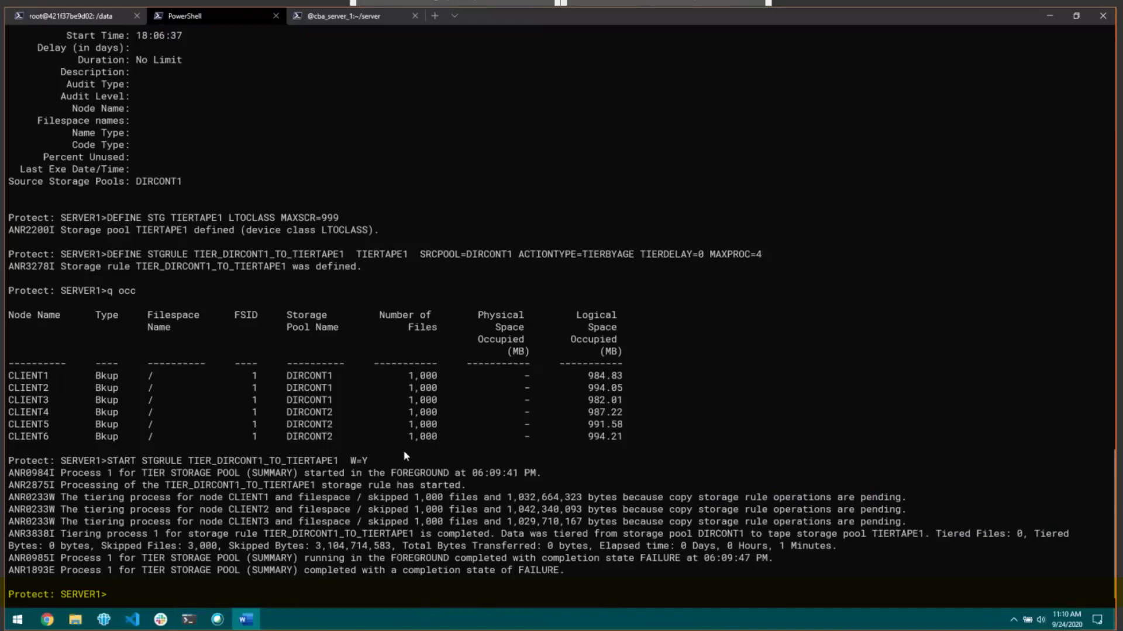
pyautogui.click(364, 401)
pyautogui.write('START STGRULE COPY_DIRCONT1_TO_COPYTAPE1 W=Y')
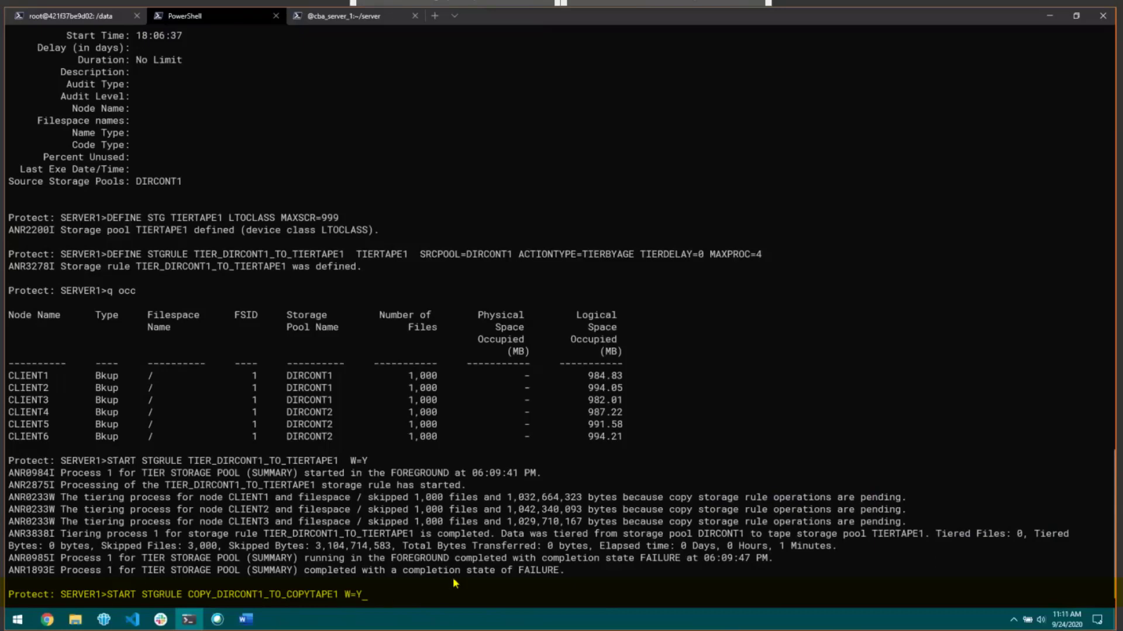
# - Run the COPY_DIRCONT1_TO_COPYTAPE1 rule and confirm 3,000 files were copied
pyautogui.press('Return')
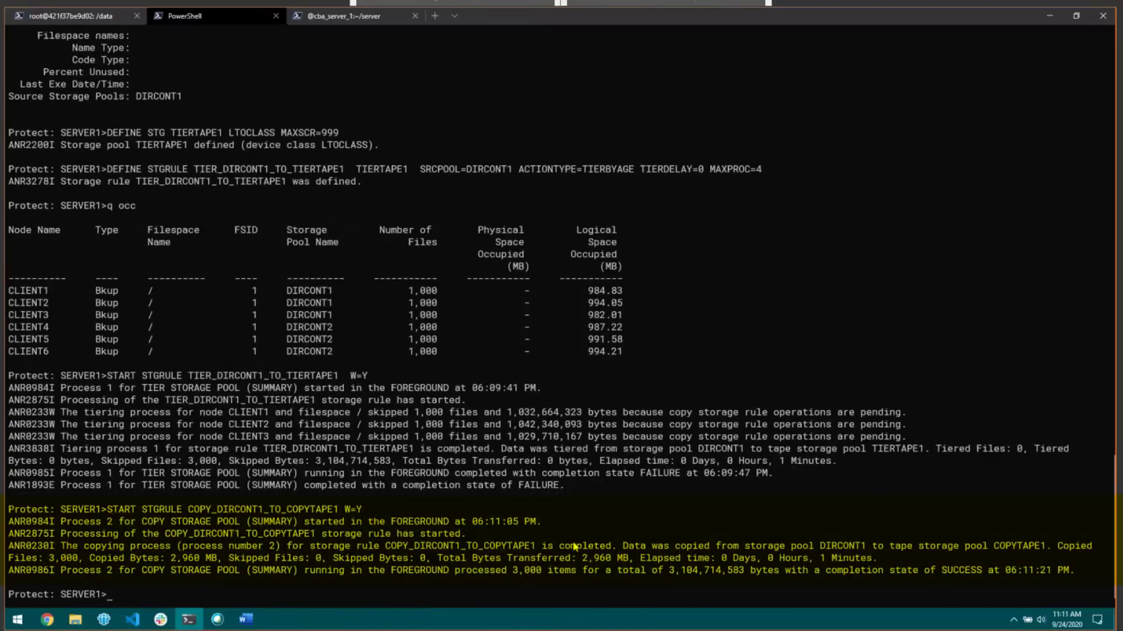
pyautogui.moveTo(632, 545); pyautogui.dragTo(847, 549)
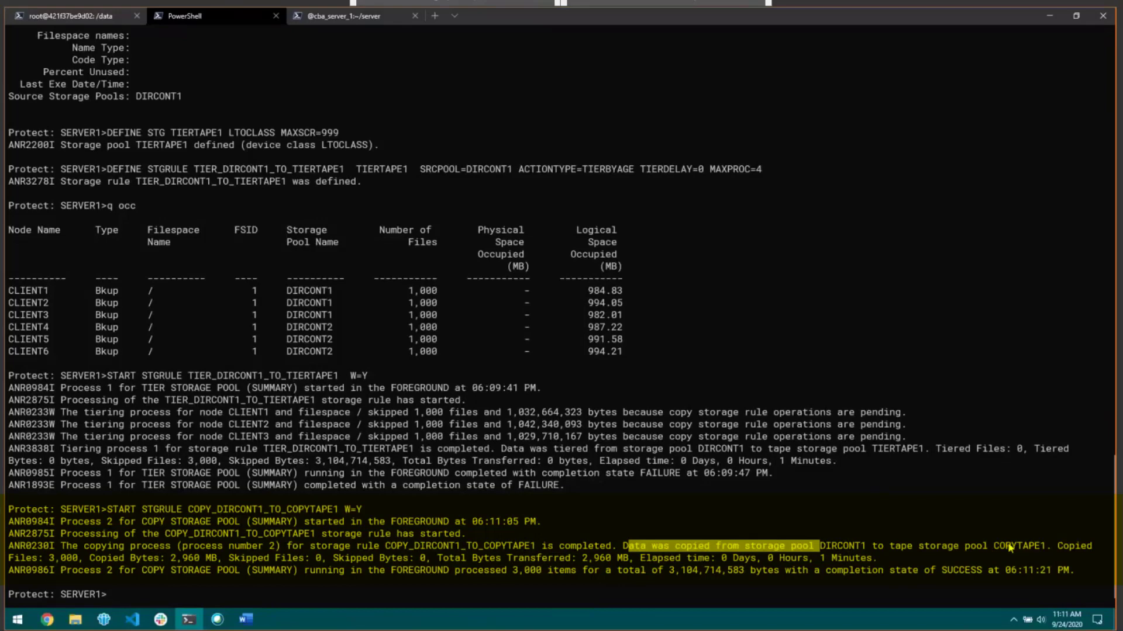
pyautogui.moveTo(43, 559); pyautogui.dragTo(78, 558)
pyautogui.click(128, 559)
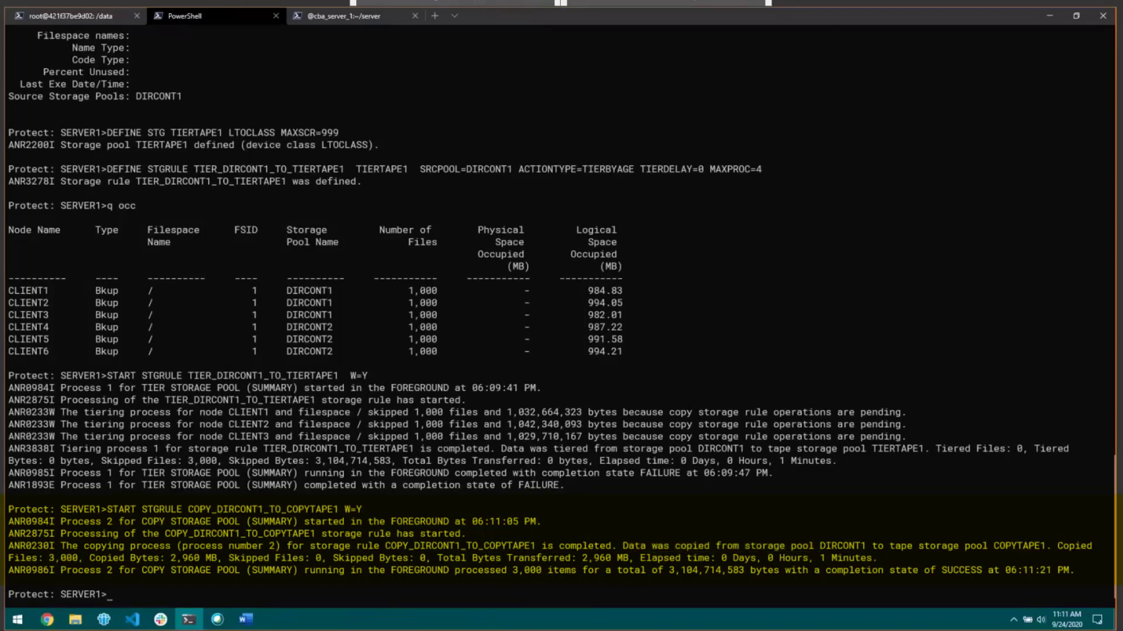
# - Run QUERY OCC and check the COPYTAPE1 entries for CLIENT1 through CLIENT3
pyautogui.write('QUERY OCC')
pyautogui.press('Return')
pyautogui.moveTo(39, 473); pyautogui.dragTo(662, 523)
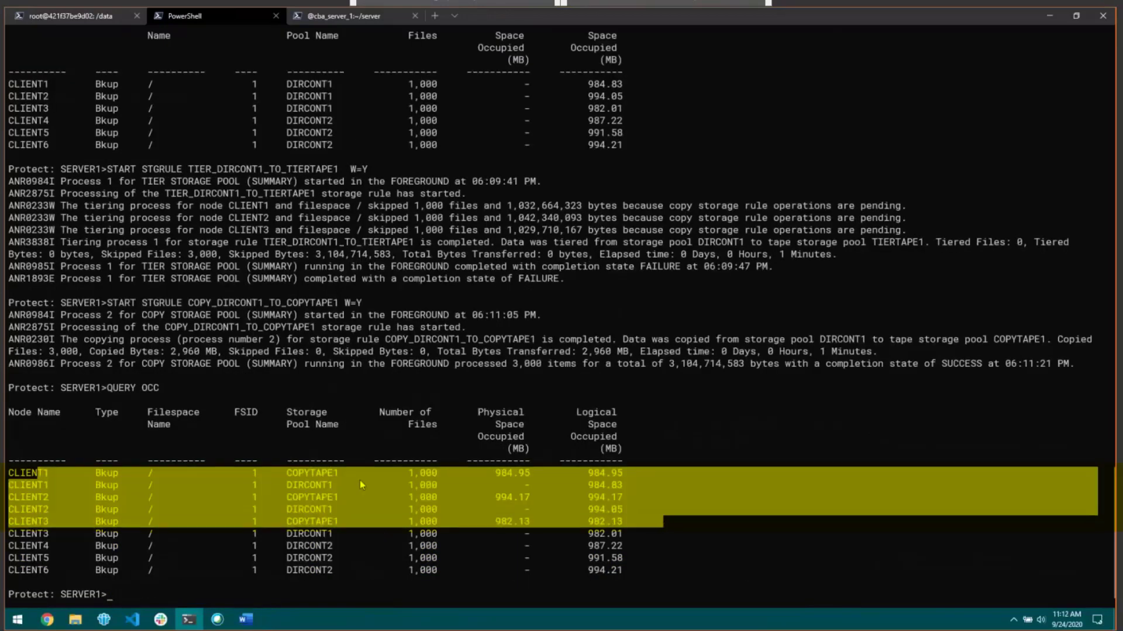
pyautogui.doubleClick(312, 473)
pyautogui.doubleClick(311, 497)
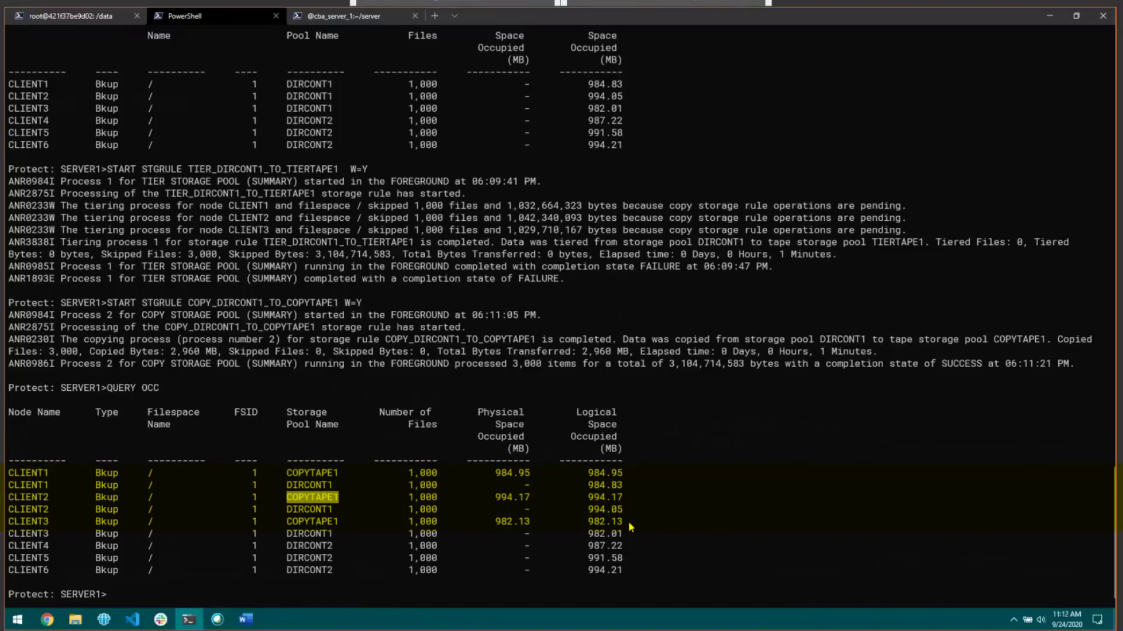
pyautogui.hotkey('alt', 'Tab')
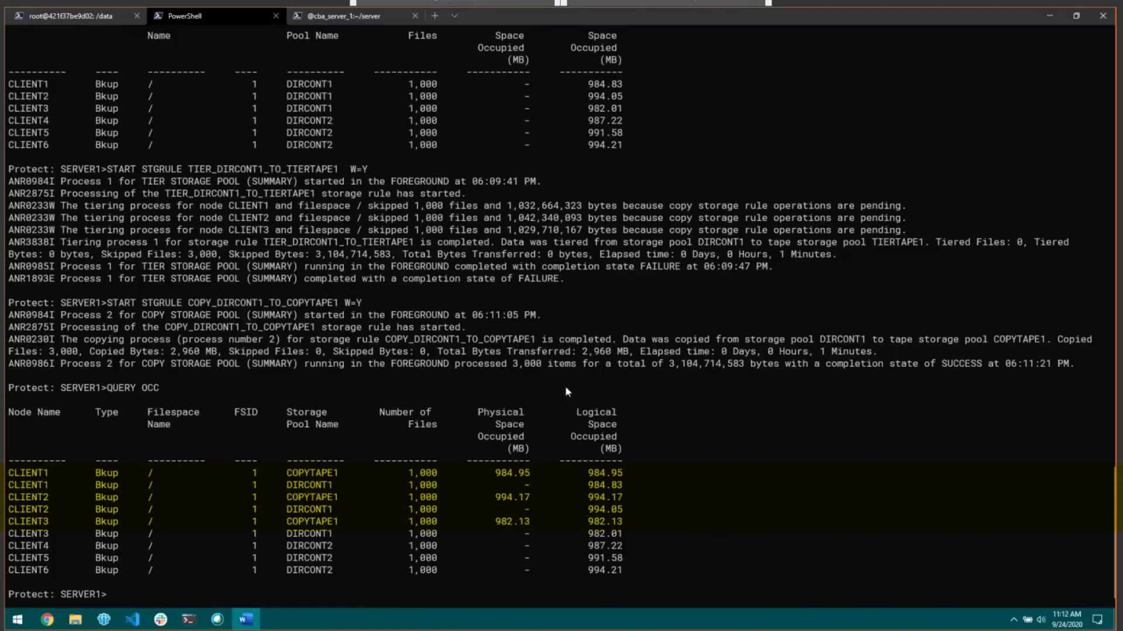
pyautogui.hotkey('alt', 'Tab')
# - Rerun START STGRULE TIER_DIRCONT1_TO_TIERTAPE1 W=y and confirm 3,000 files were tiered
pyautogui.write('START STGRULE')
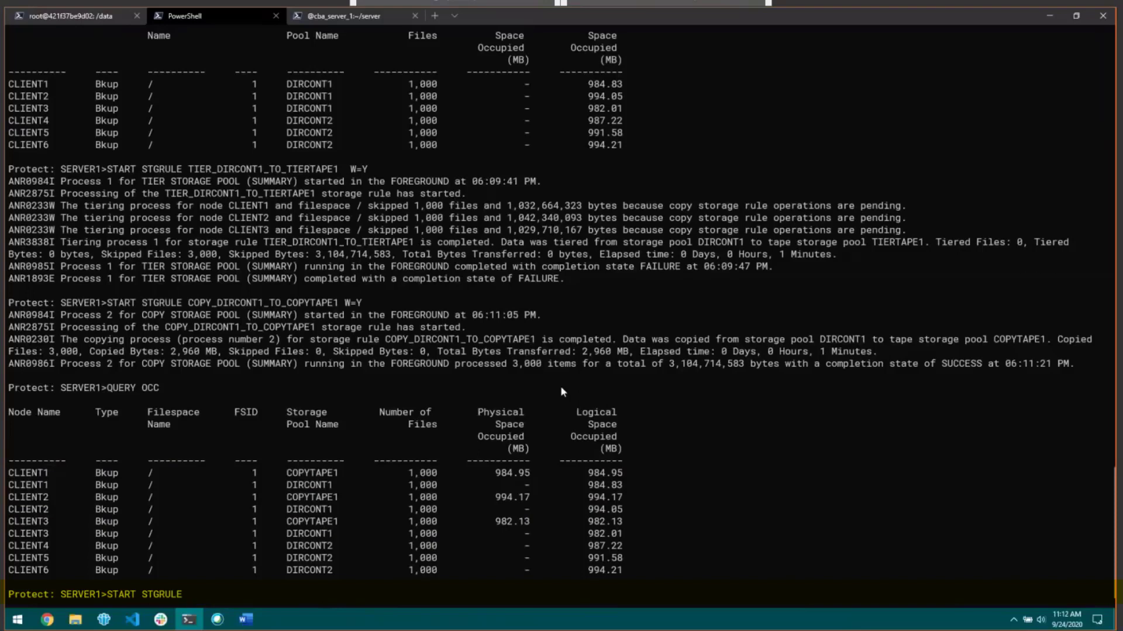
pyautogui.write(' TIER_DIRCONT1_TO_TIERTAPE1 W=y')
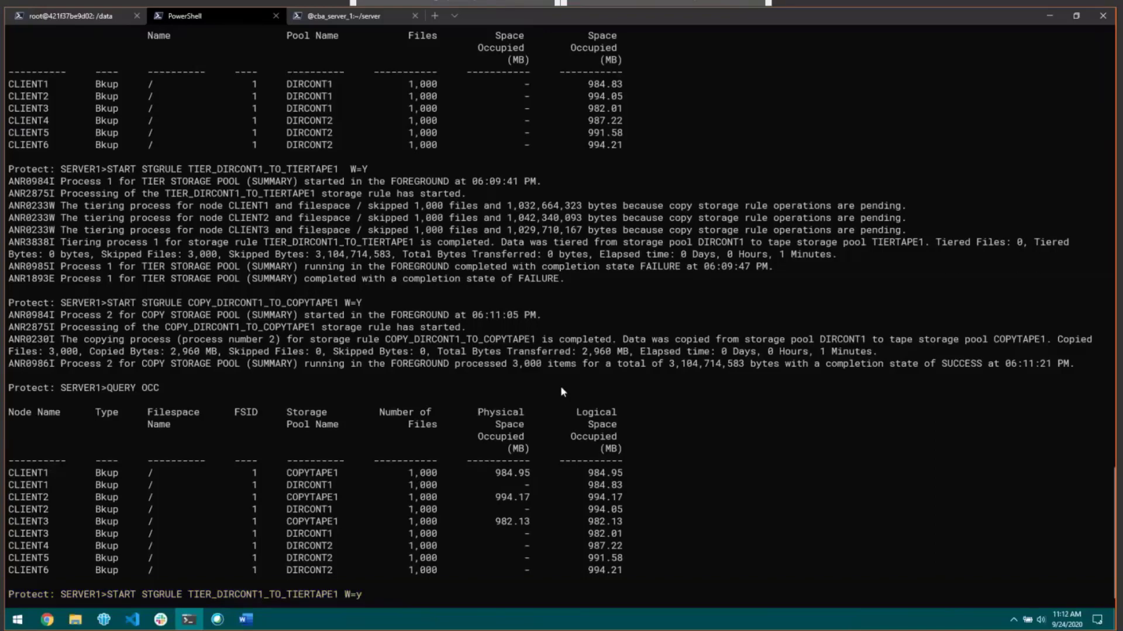
pyautogui.press('Return')
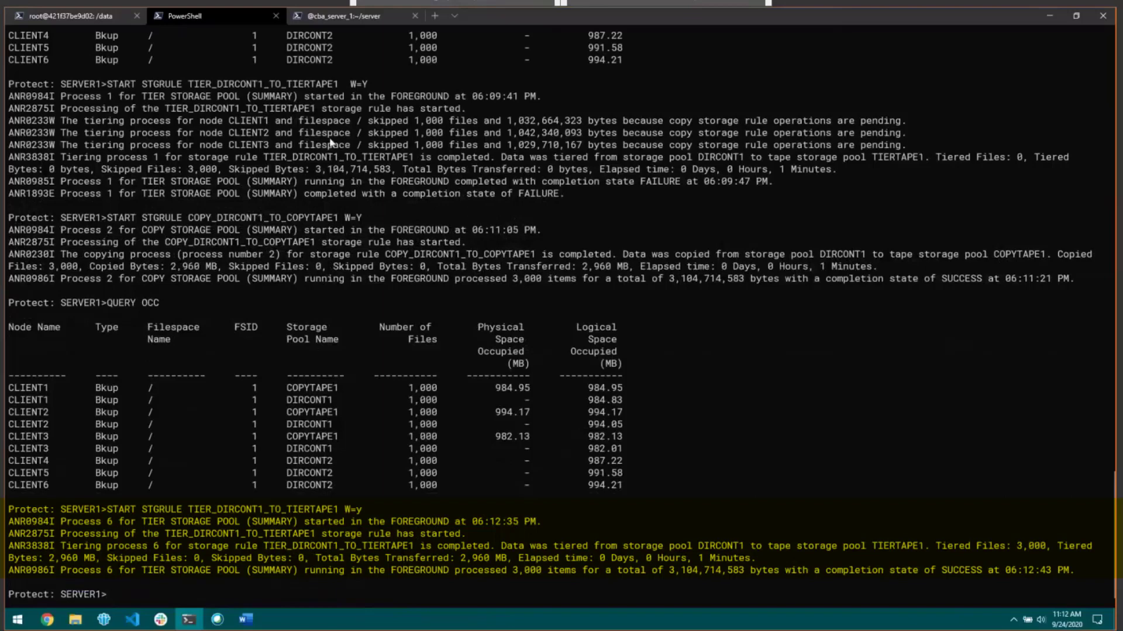
pyautogui.moveTo(246, 121); pyautogui.dragTo(264, 134)
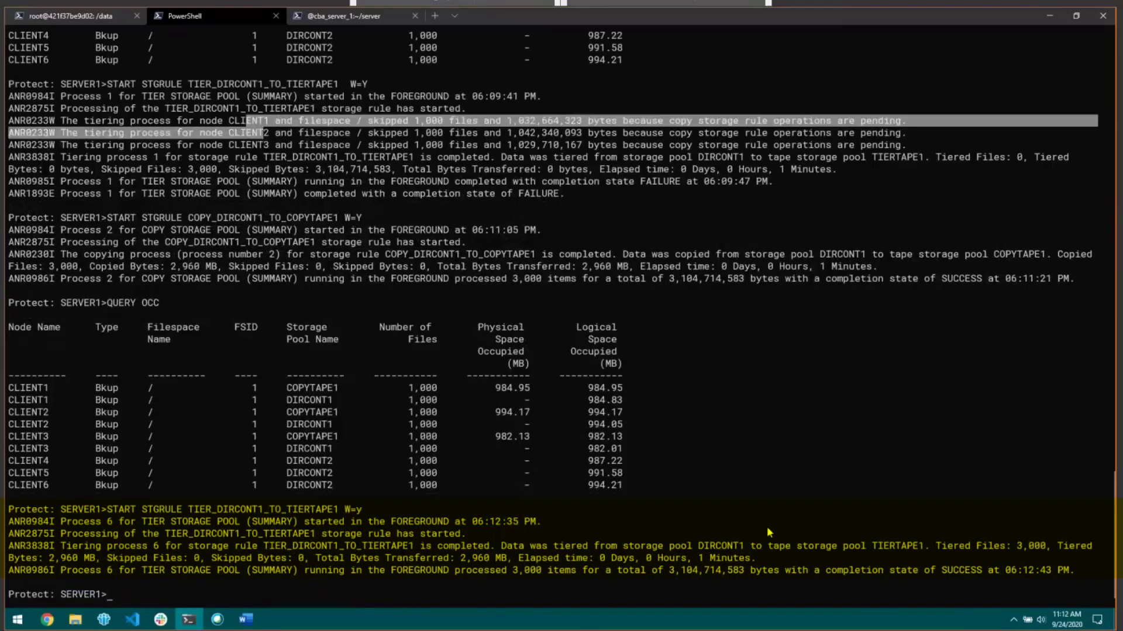
pyautogui.moveTo(1017, 546); pyautogui.dragTo(1050, 547)
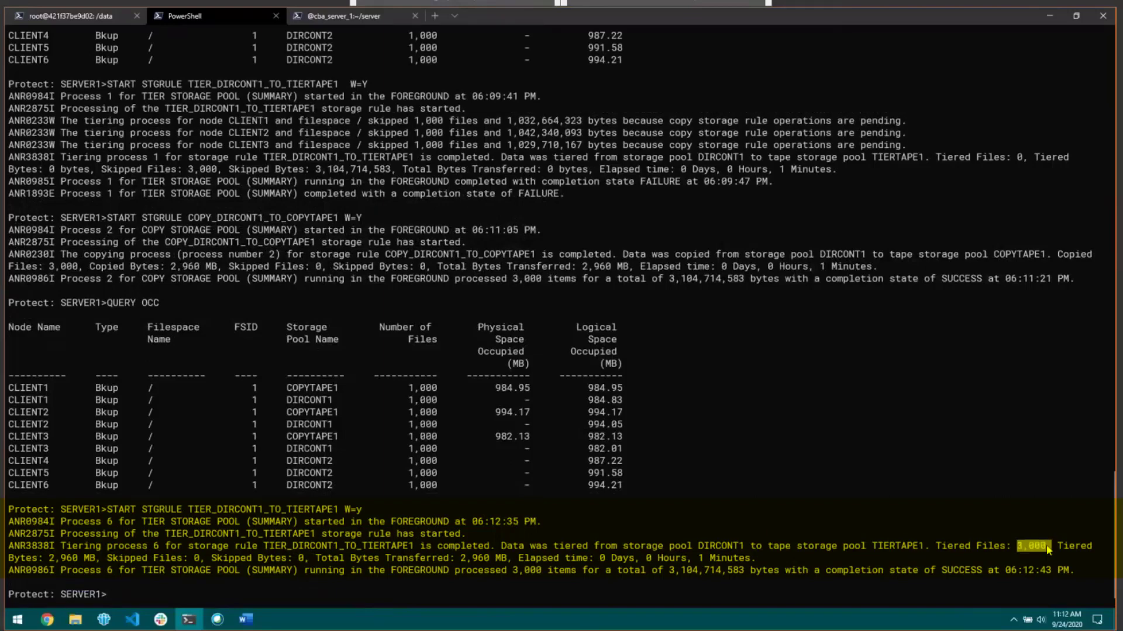
# - Run QUERY OCC and check the CLIENT1–CLIENT3 rows for TIERTAPE1 entries
pyautogui.write('QUERY OCC')
pyautogui.press('Return')
pyautogui.moveTo(45, 437); pyautogui.dragTo(58, 535)
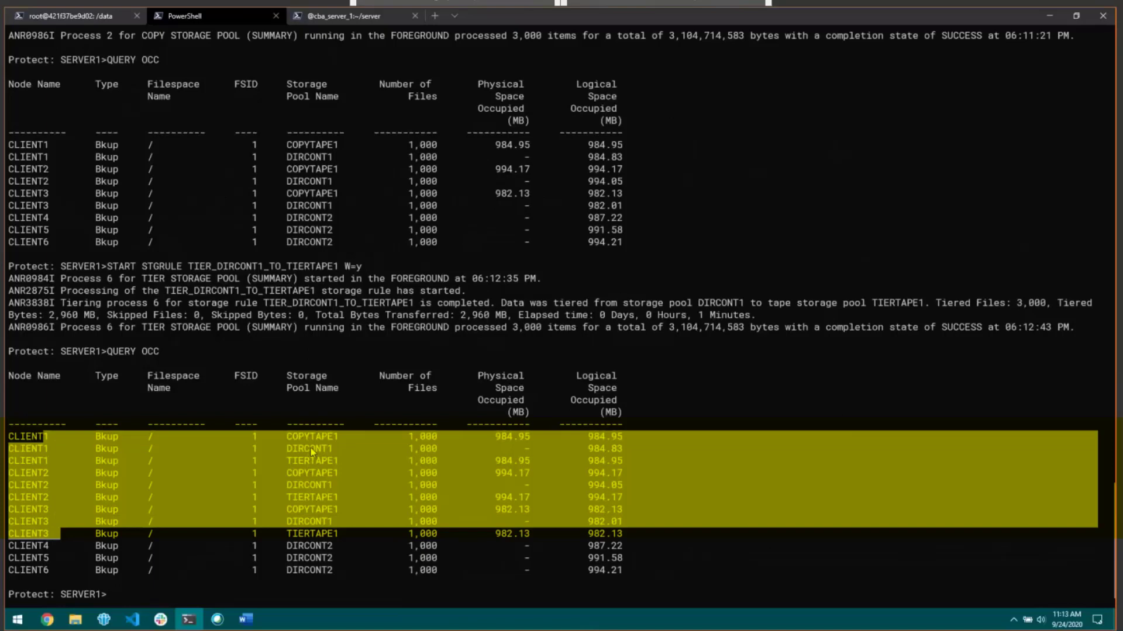
# - Compare CLIENT1–3 rows, confirming DIRCONT1 entries are gone, leaving only COPYTAPE1 and TIERTAPE1
pyautogui.doubleClick(308, 449)
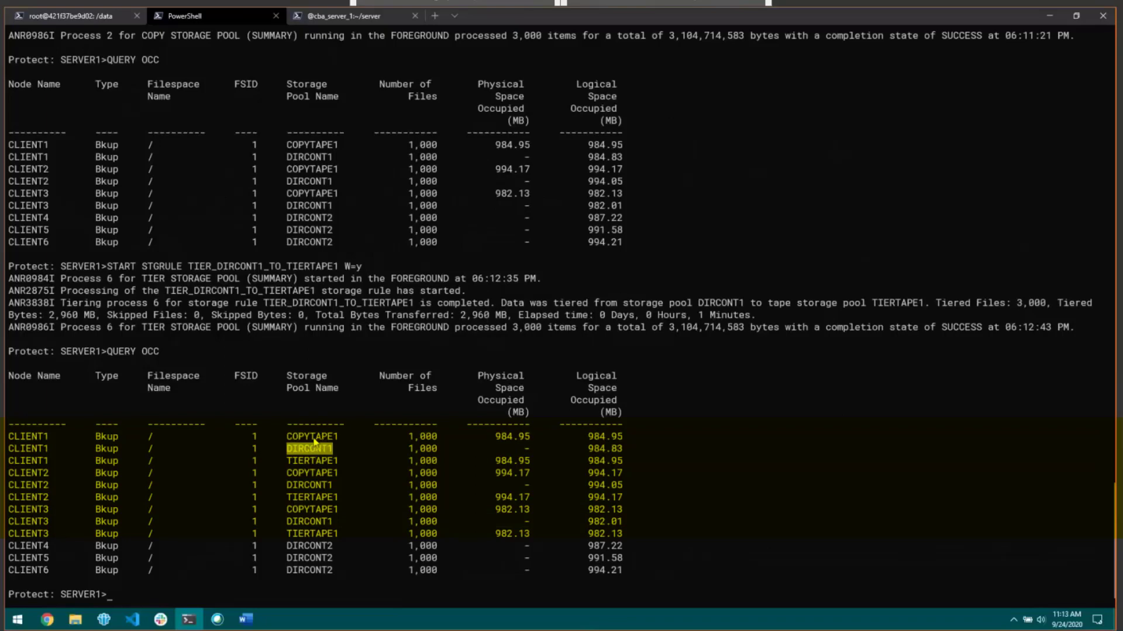
pyautogui.doubleClick(328, 438)
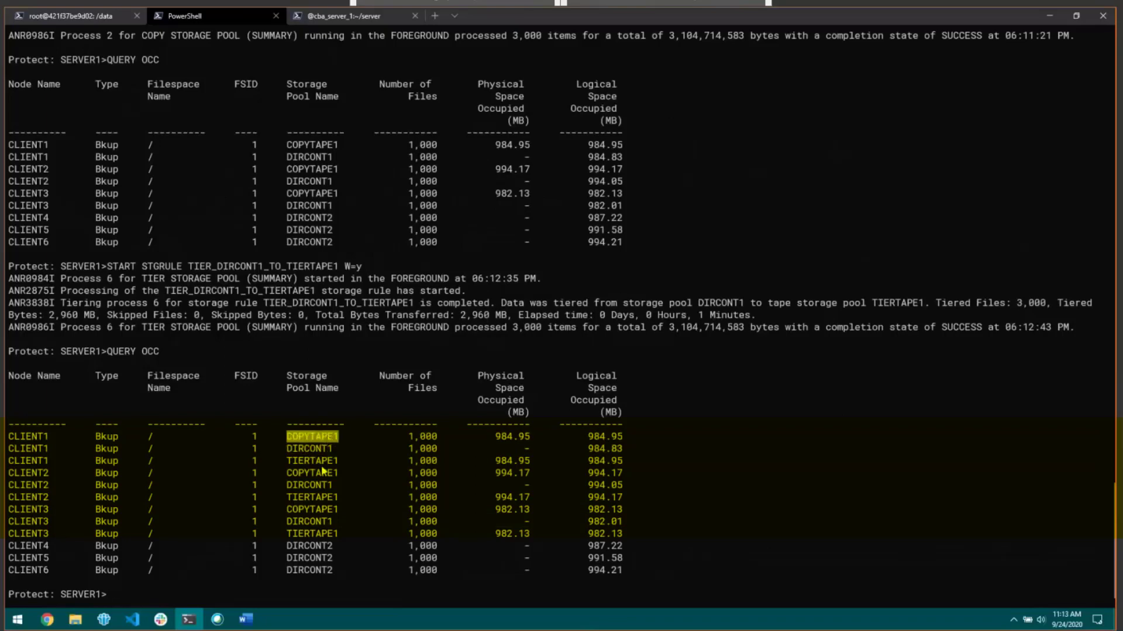
pyautogui.doubleClick(326, 465)
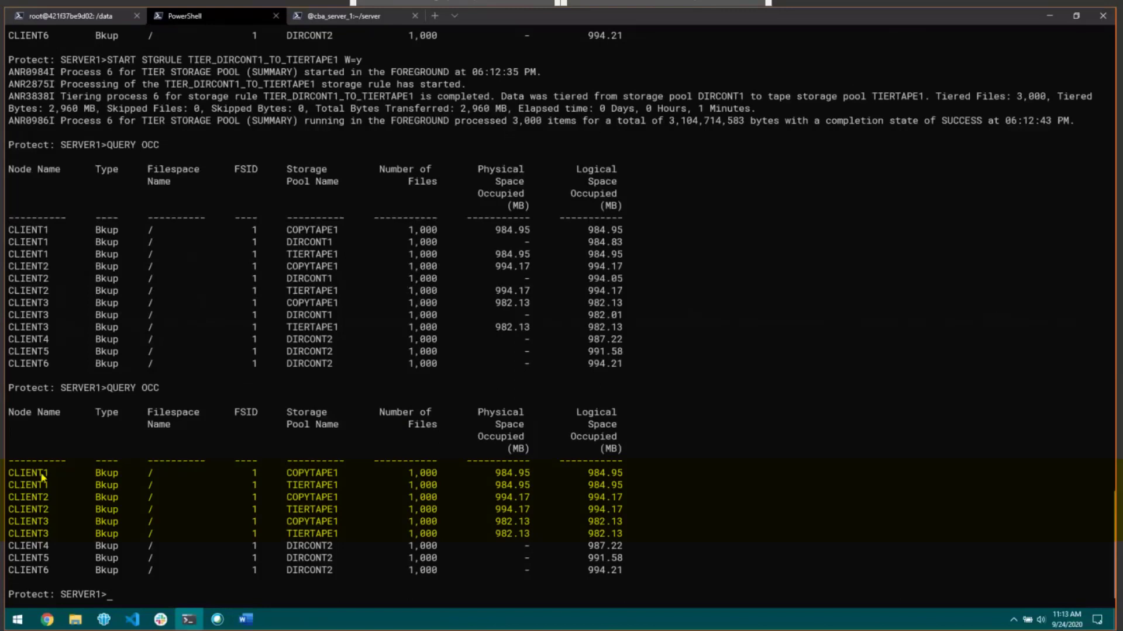
pyautogui.moveTo(39, 474); pyautogui.dragTo(47, 535)
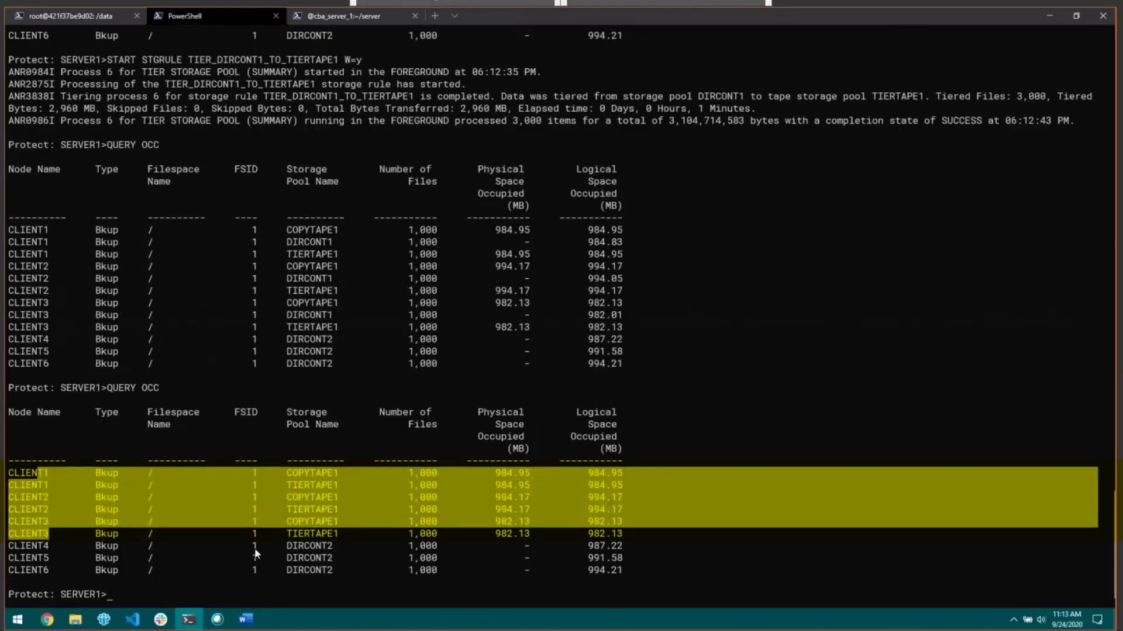
pyautogui.moveTo(297, 474); pyautogui.dragTo(310, 536)
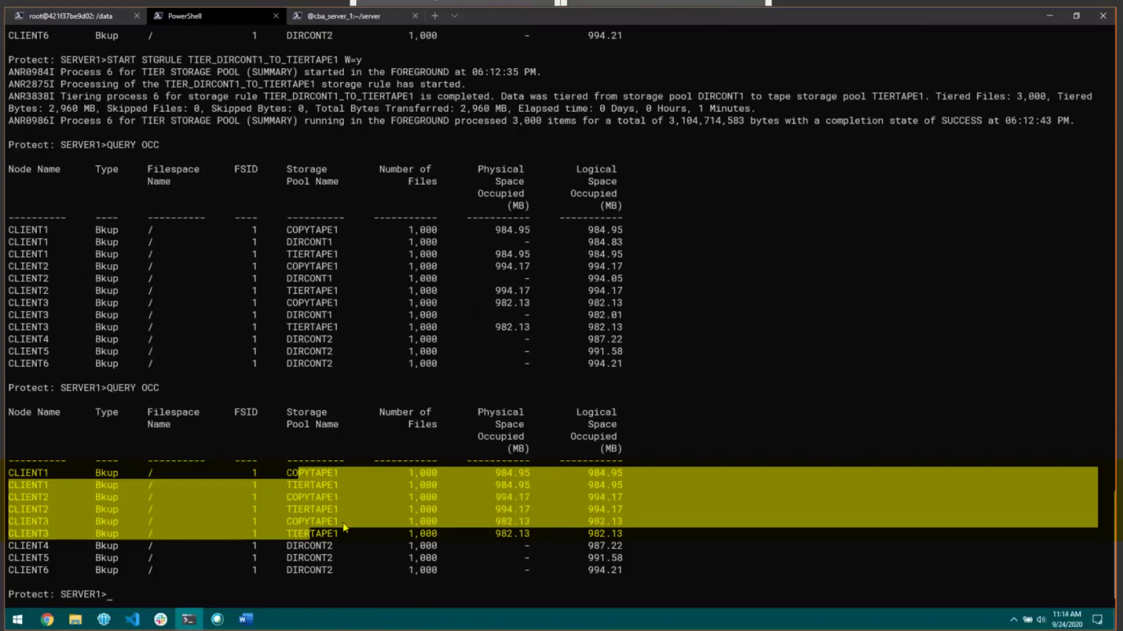
pyautogui.hotkey('ctrl', 'c')
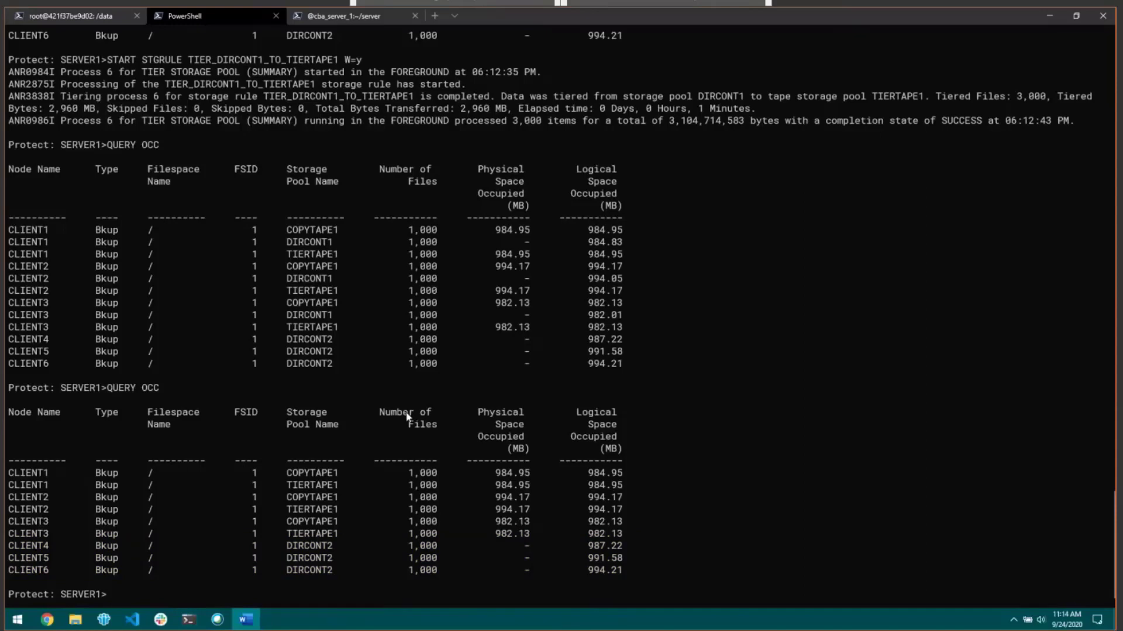
# - Create copy pool COPYTAPE2 (LTOCLASS, MAXSCR=999) and rule COPY_DIRCONT2_TO_COPYTAPE2 from DIRCONT2 with ACTIONTYPE=NOCOPY
pyautogui.click(369, 435)
pyautogui.write('D')
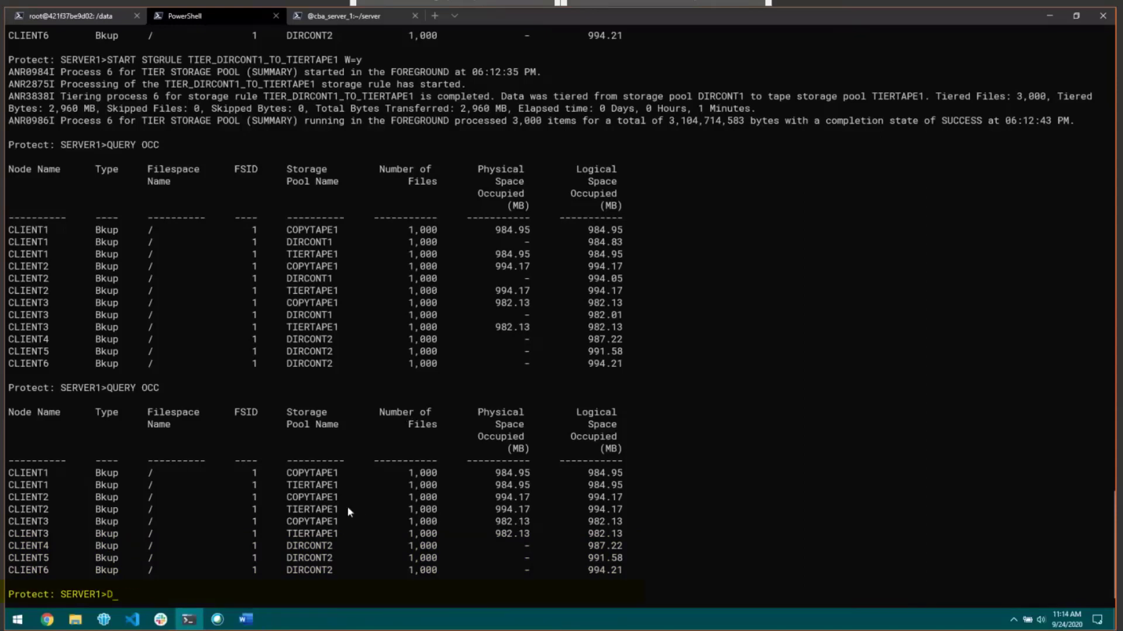
pyautogui.write('EFINE STGPOOL COPYTAPE2 LT')
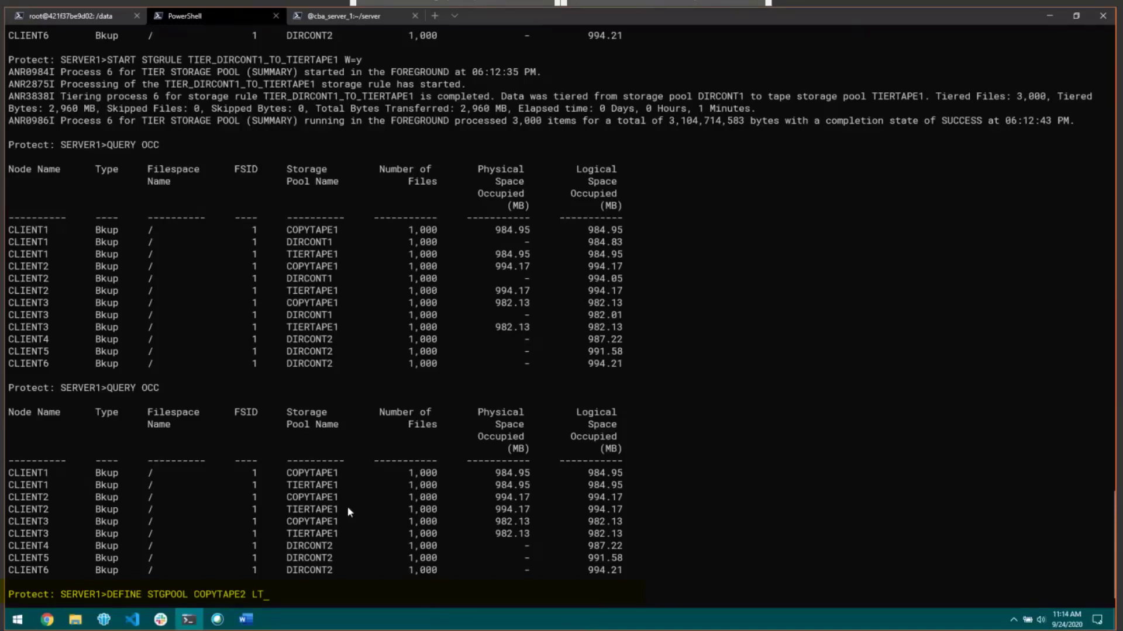
pyautogui.write('OCLASS MAXSCR=999 POOLTYPE=COPY')
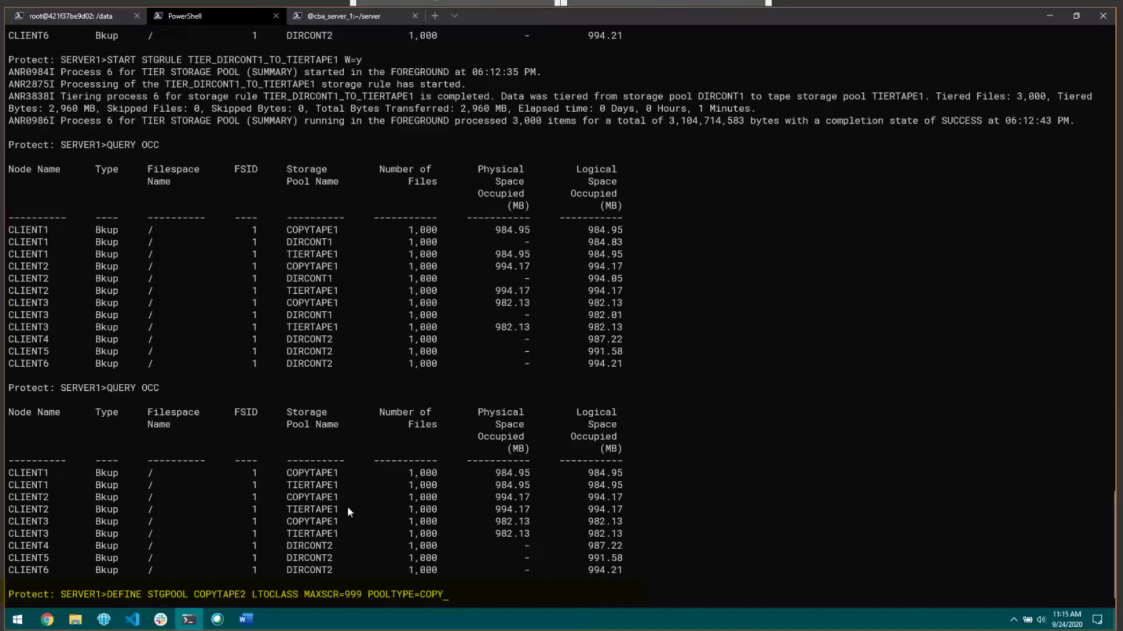
pyautogui.press('Return')
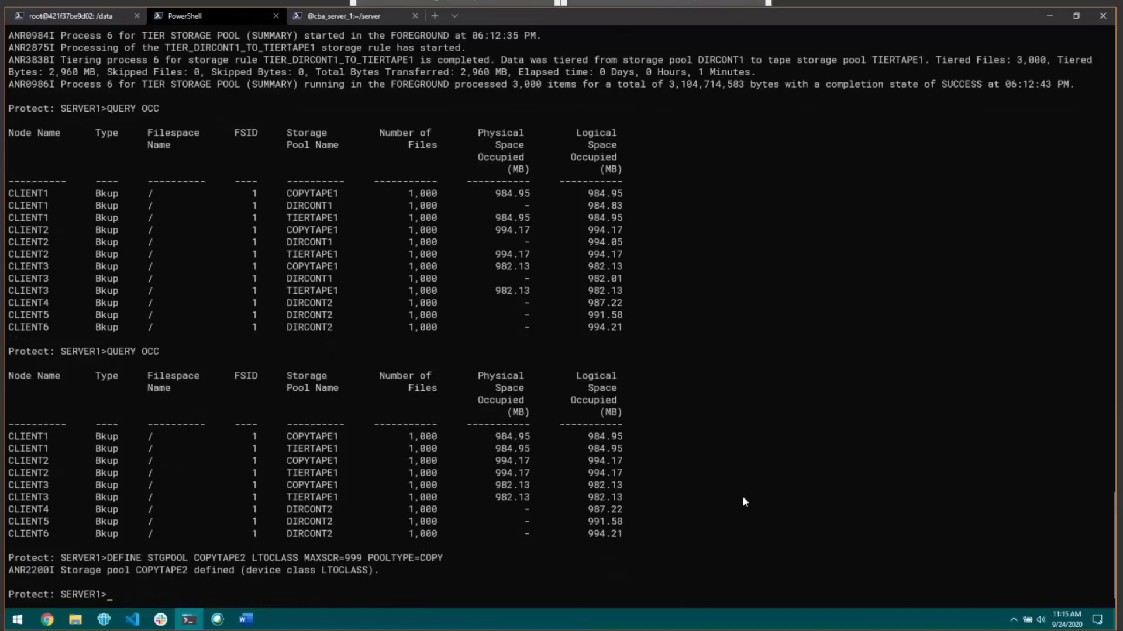
pyautogui.write('DEFINE STGRULE COPY_DIRCONT')
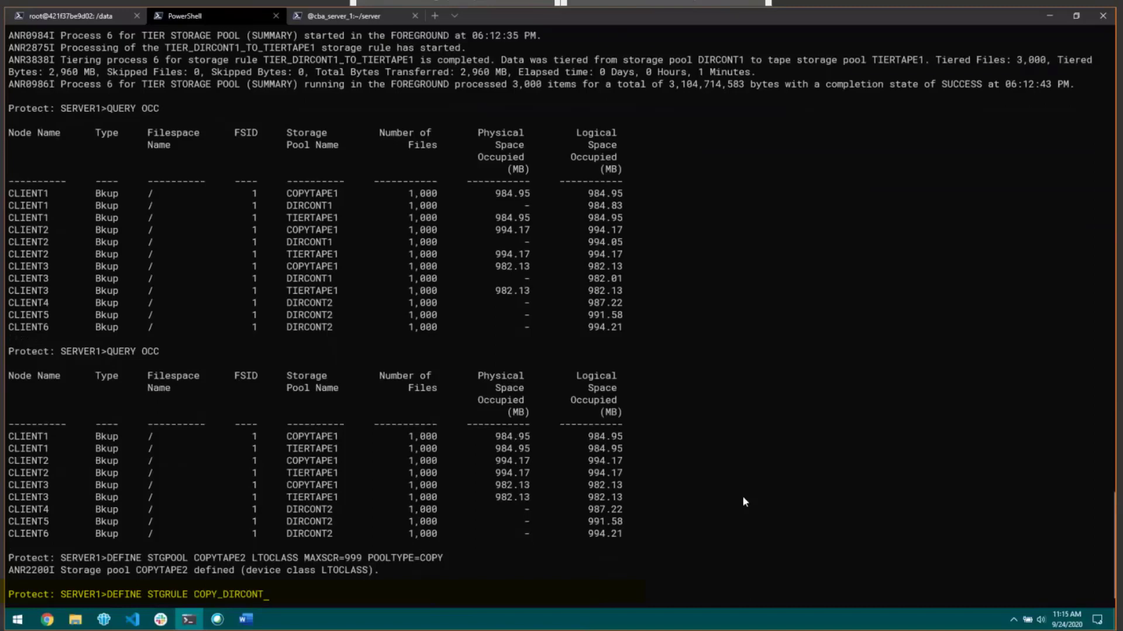
pyautogui.write('2_TO_COPYTAPE2  COPYTAPE2')
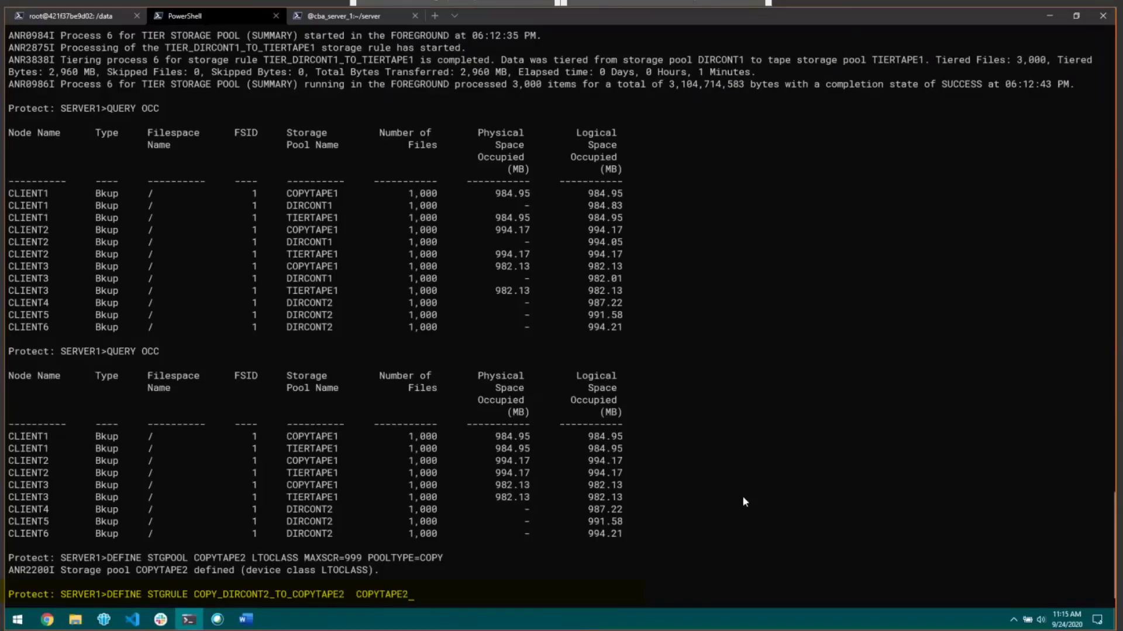
pyautogui.write('_ SRCPOOL=DIRC')
pyautogui.write('ONT2  ACTIONTYPE')
pyautogui.write('=NOCOPY')
pyautogui.press('Return')
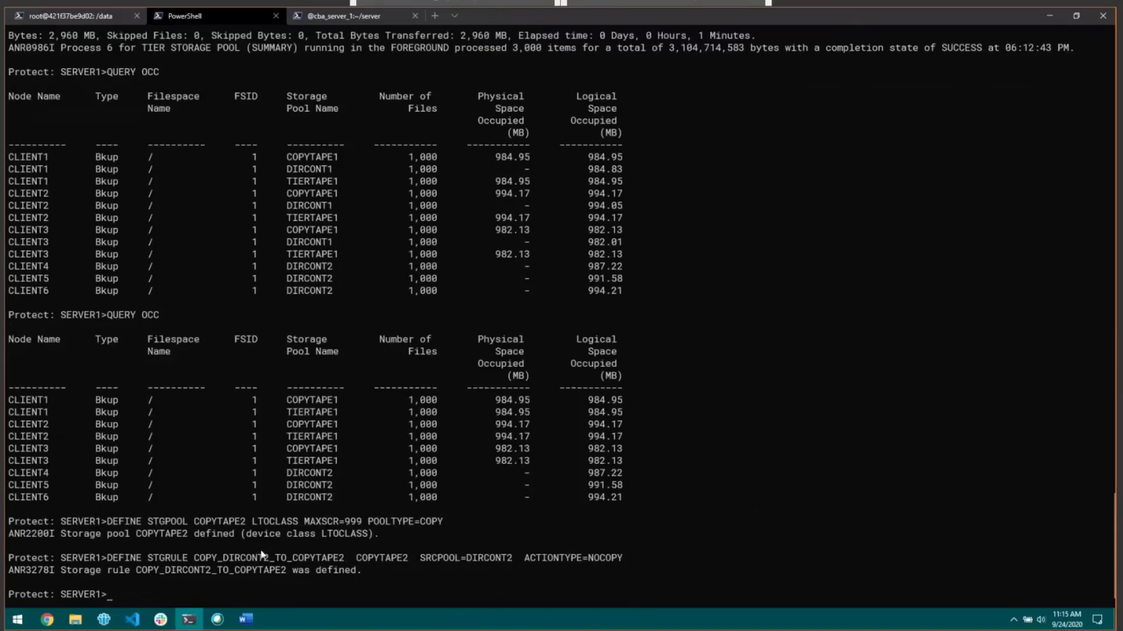
# - Run START STGRULE COPY_DIRCONT2_TO_COPYTAPE2 W=Y, getting ANR2887E: no eligible work, return code 45
pyautogui.write('START STGRULE')
pyautogui.hotkey('ctrl', 'v')
pyautogui.write('W')
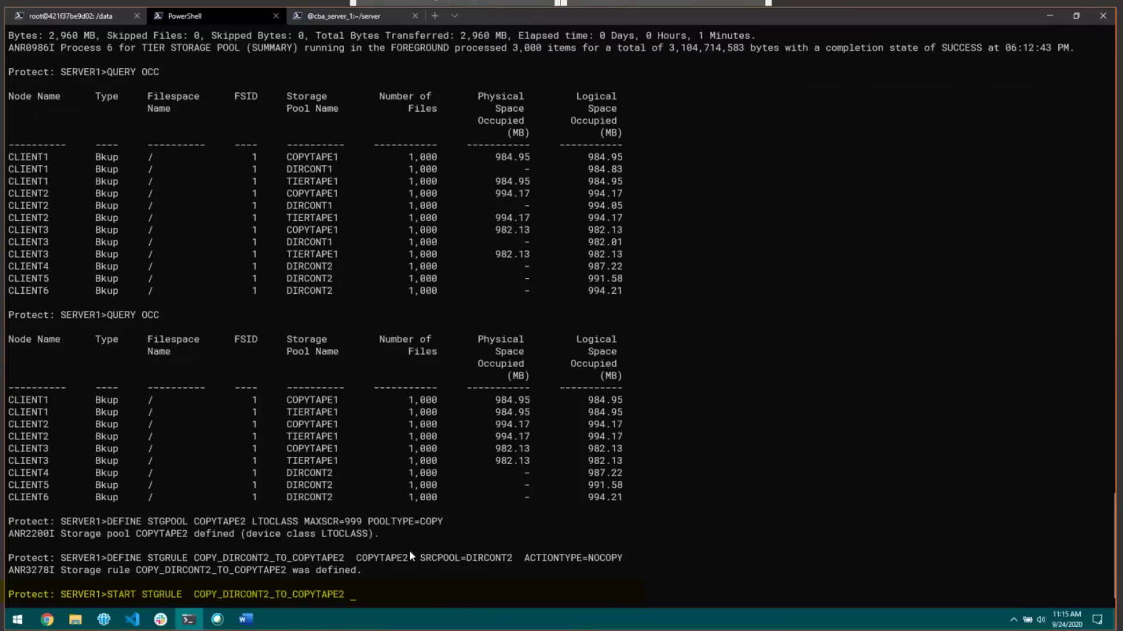
pyautogui.write('=Y')
pyautogui.press('Return')
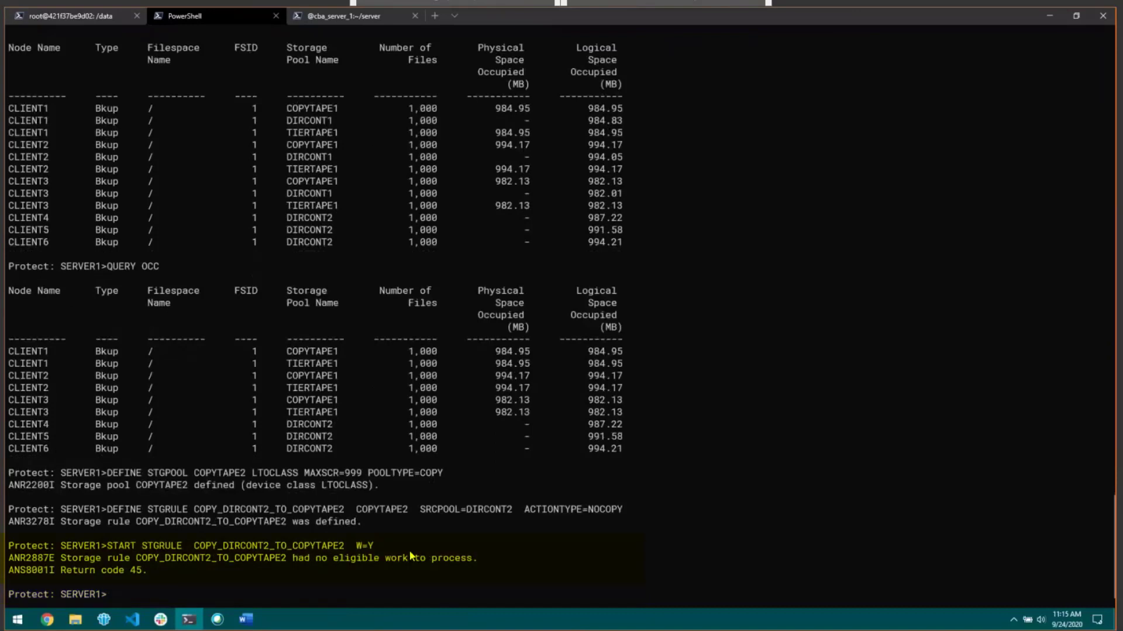
pyautogui.hotkey('ctrl', 'v')
pyautogui.press('BackSpace')
pyautogui.press('BackSpace')
pyautogui.press('BackSpace')
pyautogui.press('BackSpace')
pyautogui.press('BackSpace')
pyautogui.press('BackSpace')
pyautogui.press('BackSpace')
pyautogui.press('BackSpace')
pyautogui.press('BackSpace')
pyautogui.press('BackSpace')
pyautogui.press('BackSpace')
pyautogui.press('BackSpace')
pyautogui.press('BackSpace')
pyautogui.press('BackSpace')
pyautogui.press('BackSpace')
pyautogui.press('BackSpace')
pyautogui.press('BackSpace')
pyautogui.press('BackSpace')
pyautogui.press('BackSpace')
pyautogui.press('BackSpace')
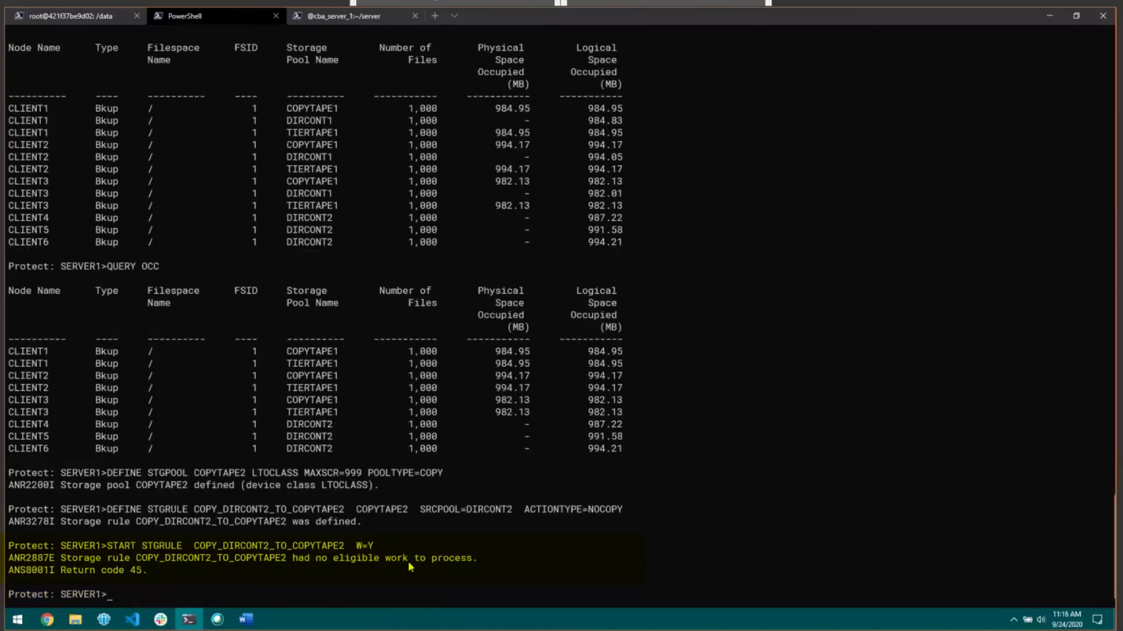
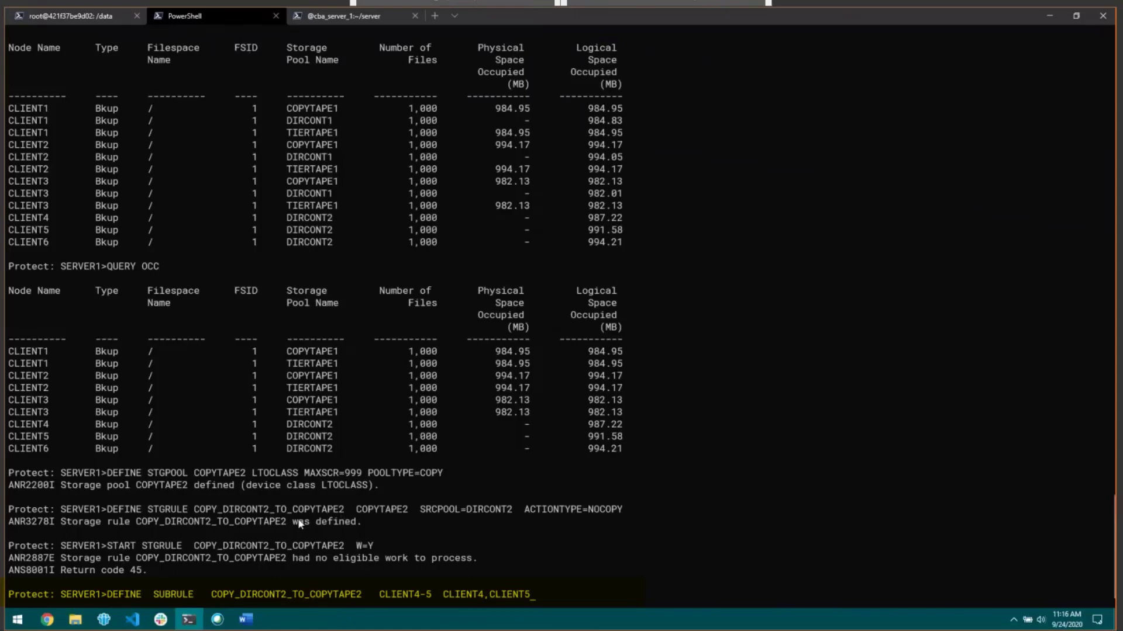
pyautogui.write('ACTIONTYPE=COPY')
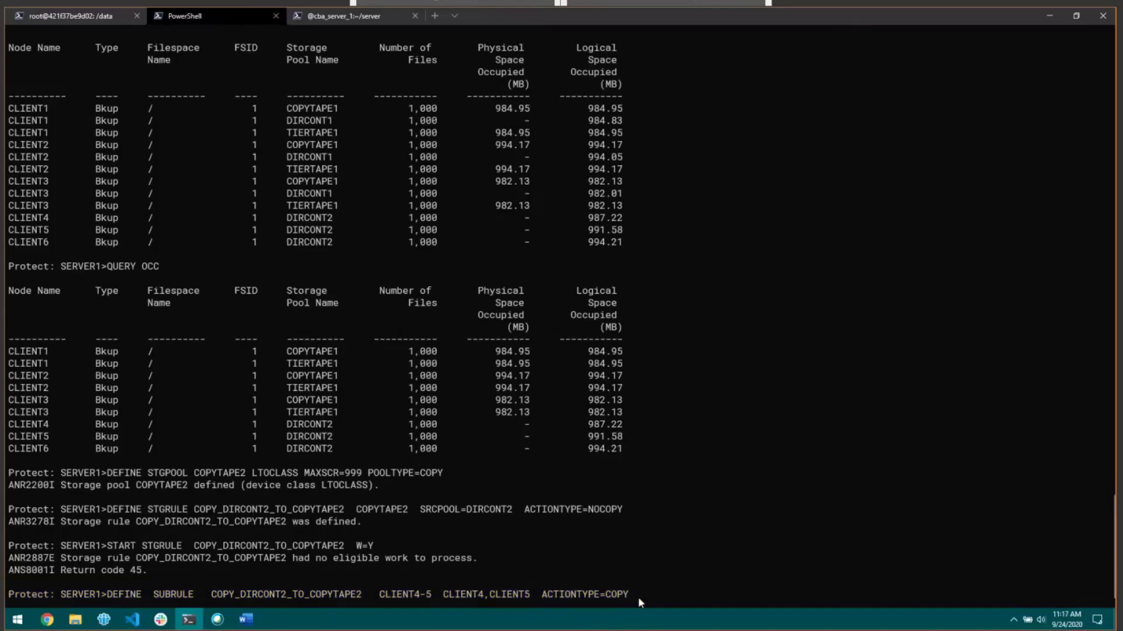
pyautogui.press('Return')
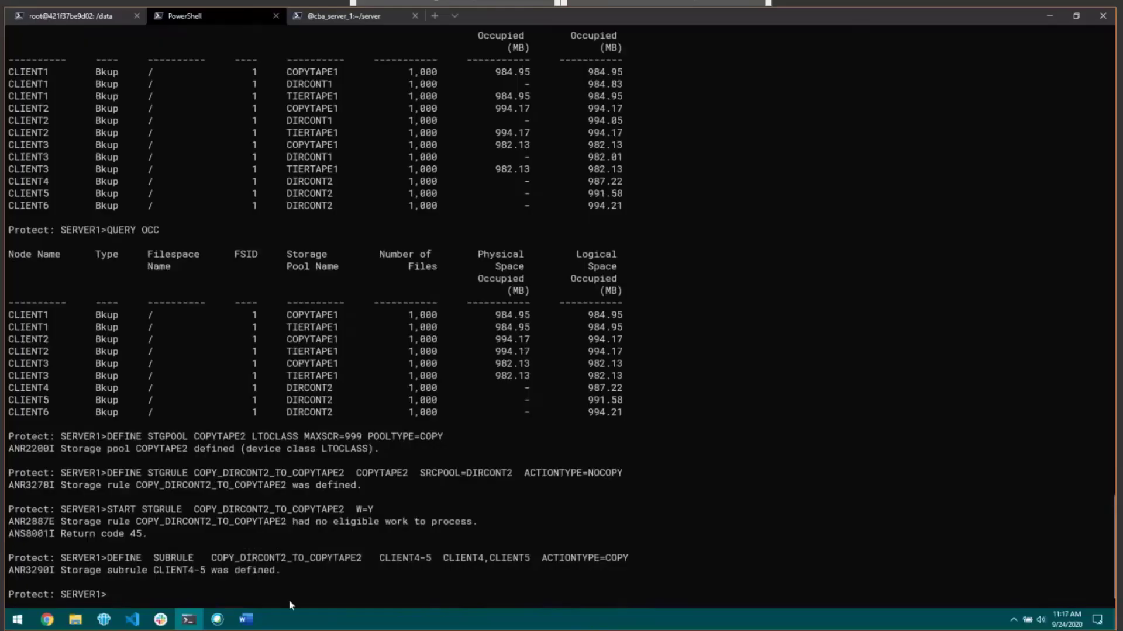
pyautogui.write('START STGRULE')
pyautogui.write('COPY_DIRCONT2_TO_COPYTAPE2  W=Y')
pyautogui.press('Return')
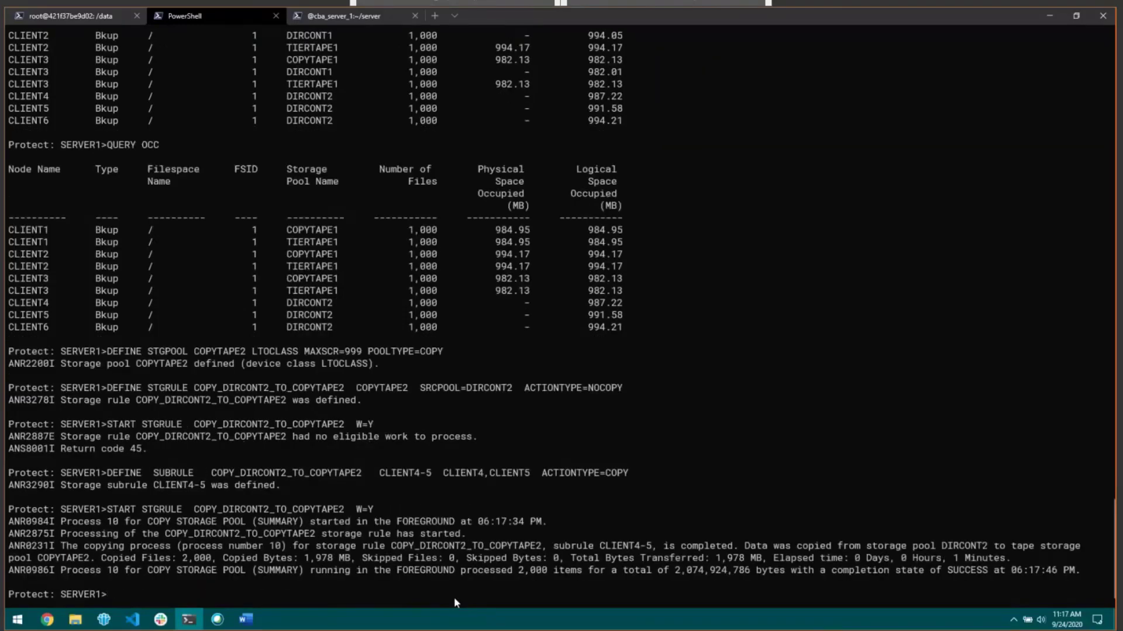
pyautogui.moveTo(102, 559); pyautogui.dragTo(209, 565)
pyautogui.click(202, 567)
pyautogui.write('QUERY OCC')
pyautogui.press('Return')
pyautogui.moveTo(628, 571); pyautogui.dragTo(43, 526)
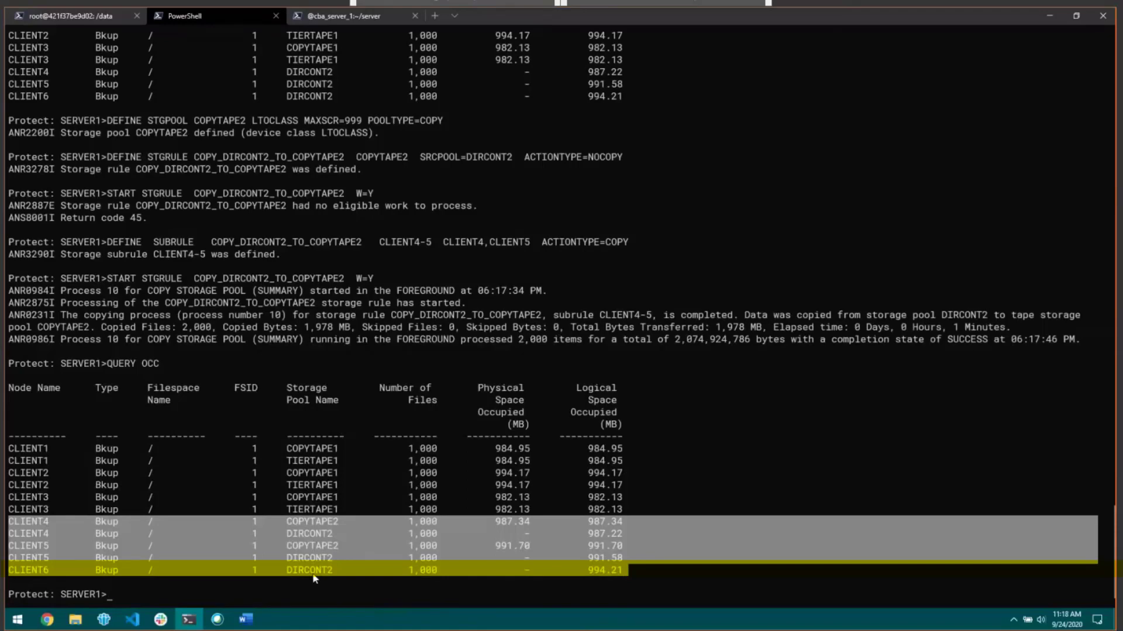
# - List the storage pools and their usage with q stg
pyautogui.click(769, 496)
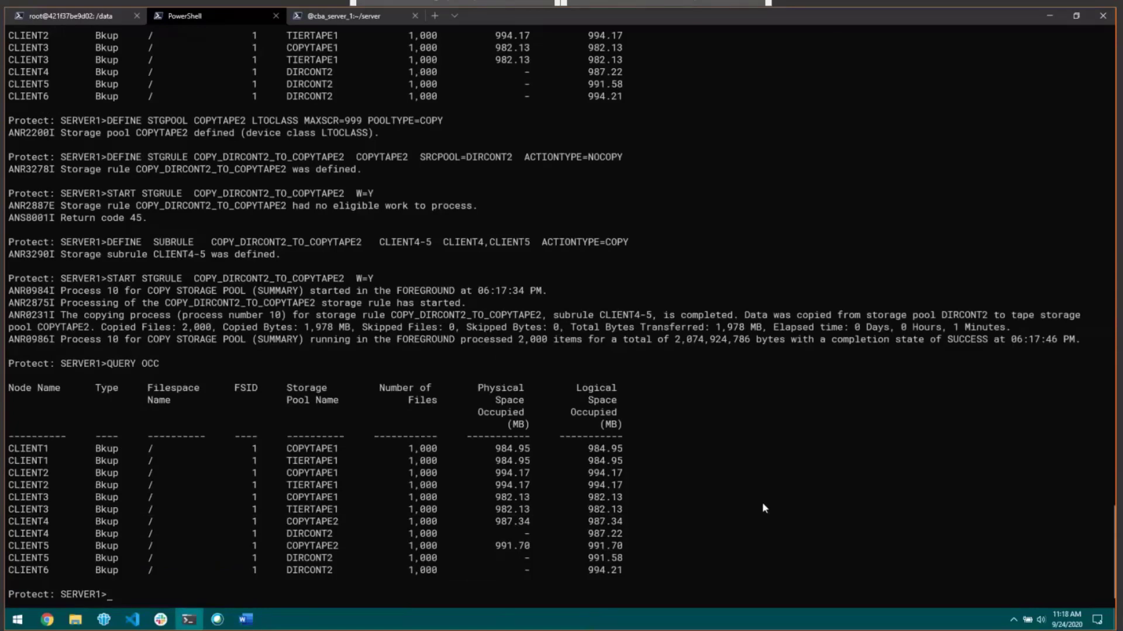
pyautogui.write('q stg')
pyautogui.press('Return')
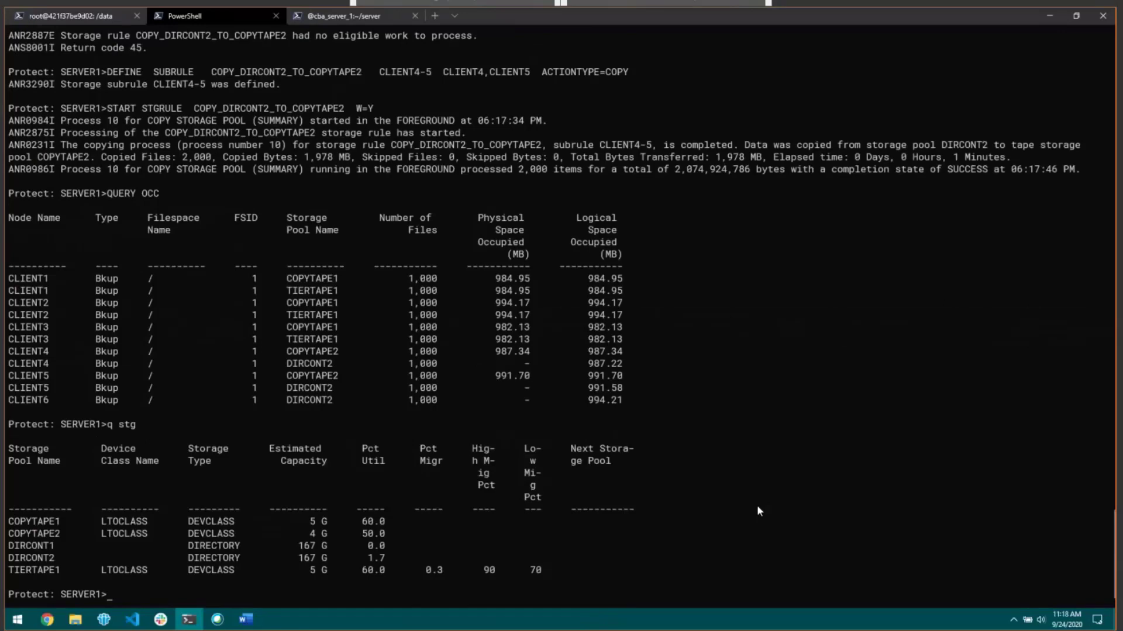
pyautogui.write('upd stg dircont2 acc=unav')
pyautogui.press('Return')
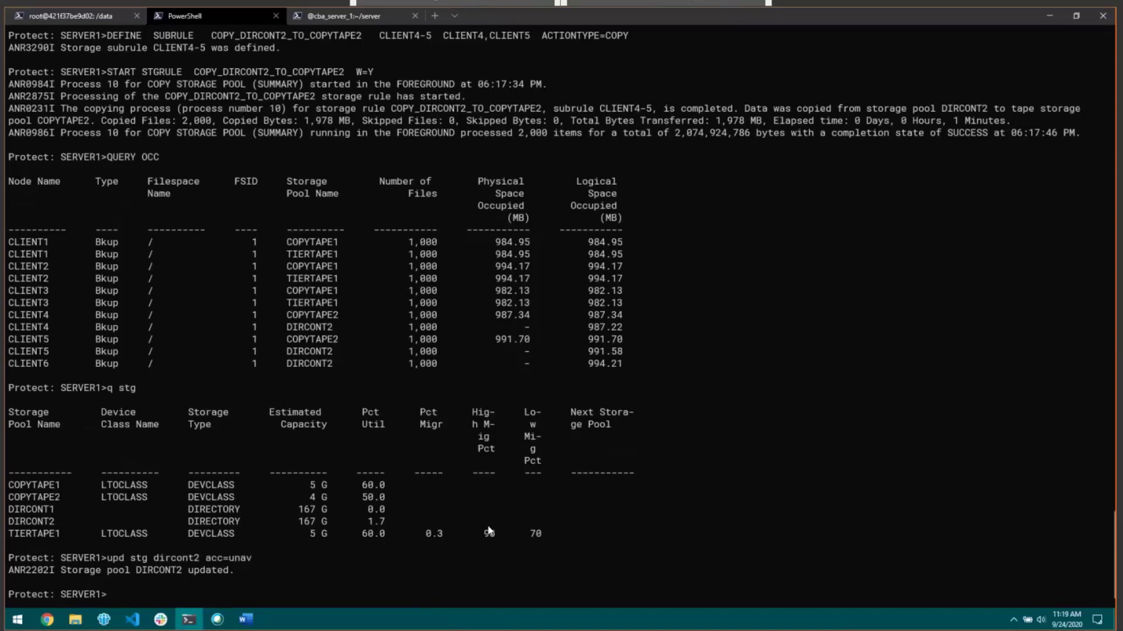
pyautogui.hotkey('ctrl', 'shift', 'Tab')
pyautogui.write('rest')
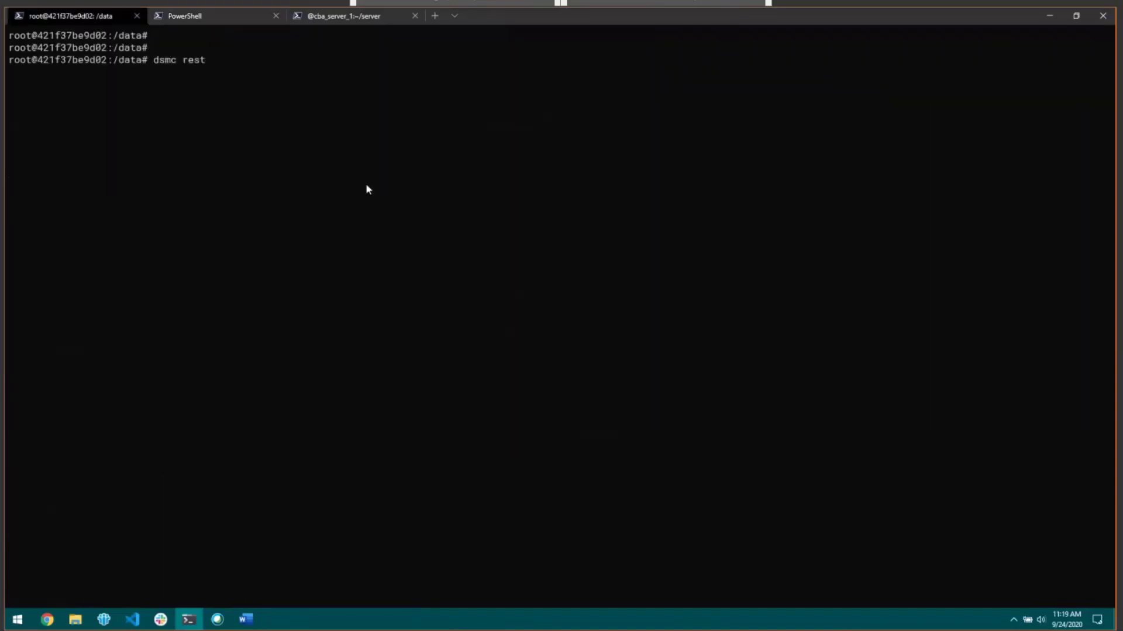
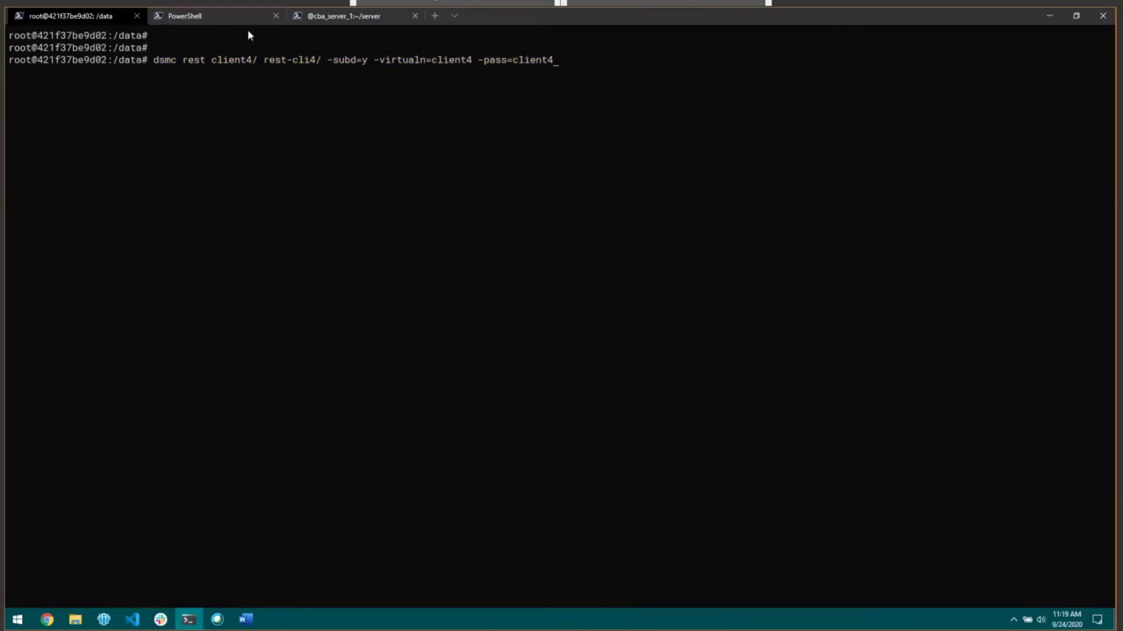
pyautogui.press('Return')
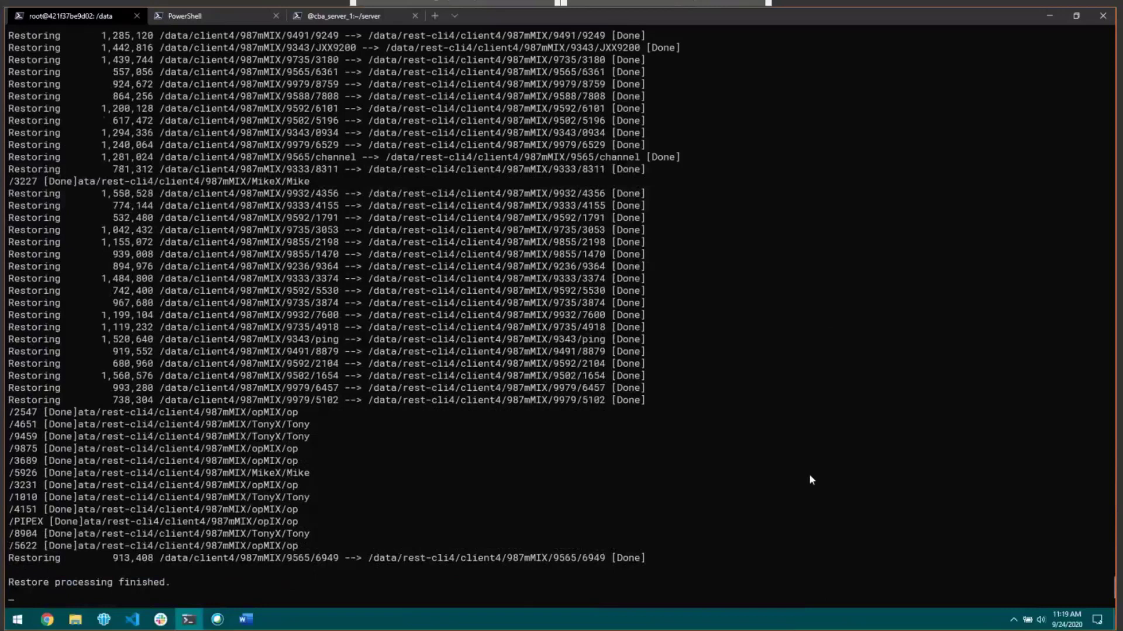
pyautogui.click(339, 16)
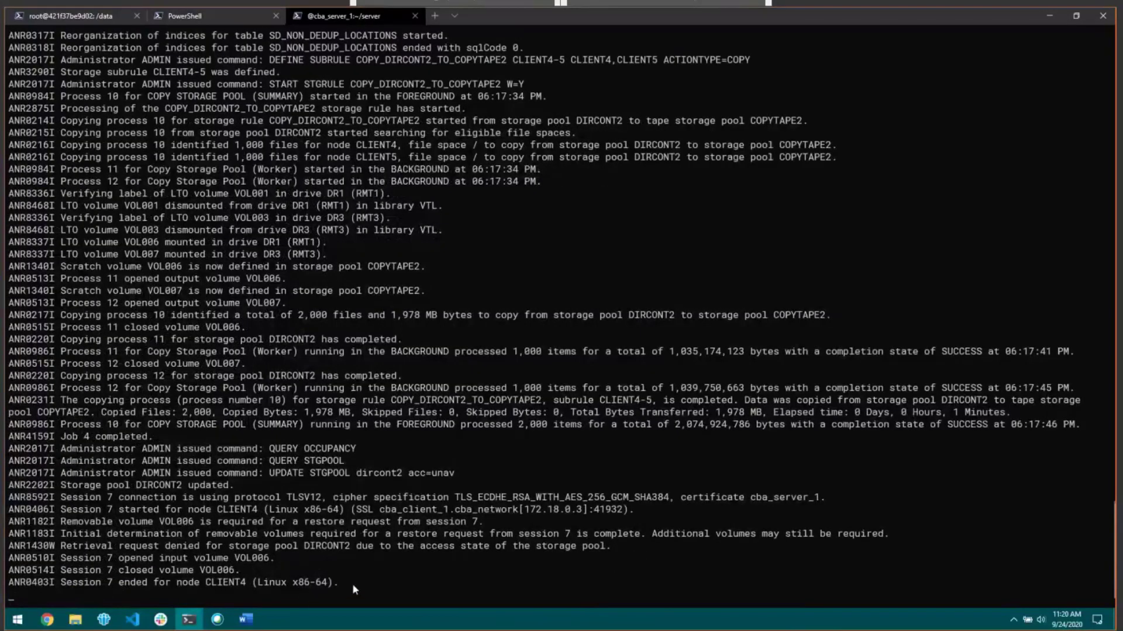
pyautogui.moveTo(310, 591); pyautogui.dragTo(156, 510)
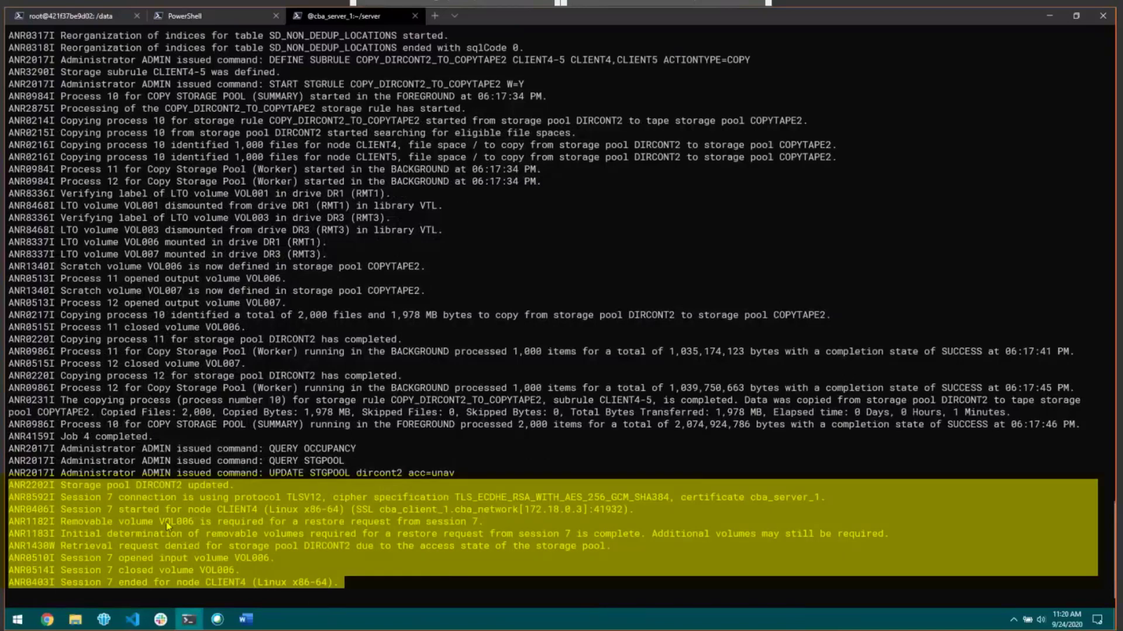
pyautogui.click(286, 542)
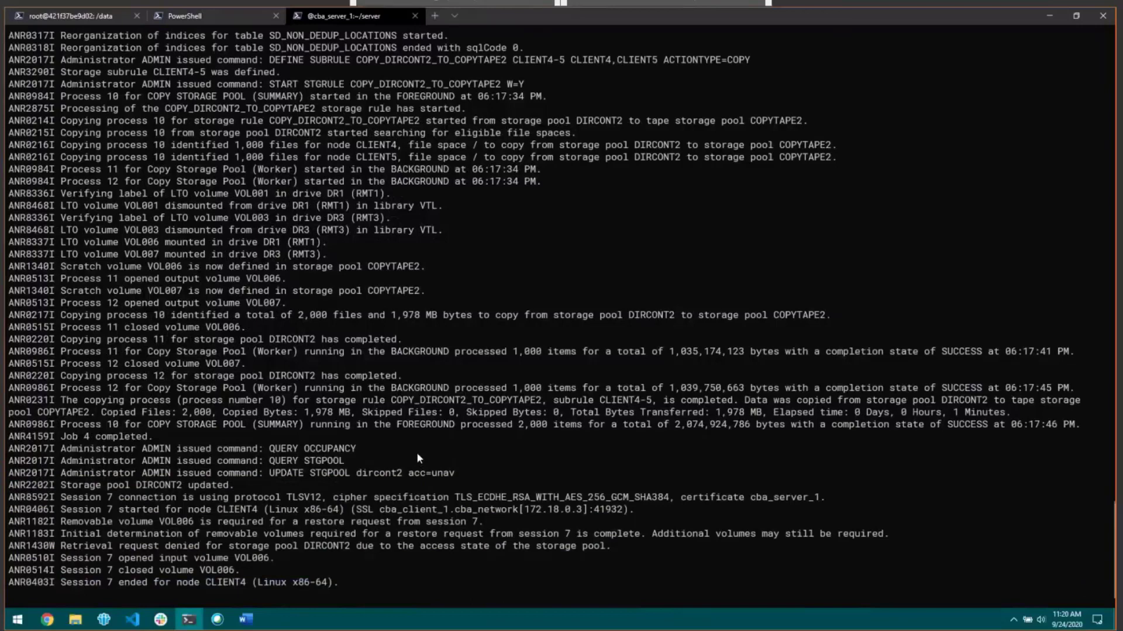